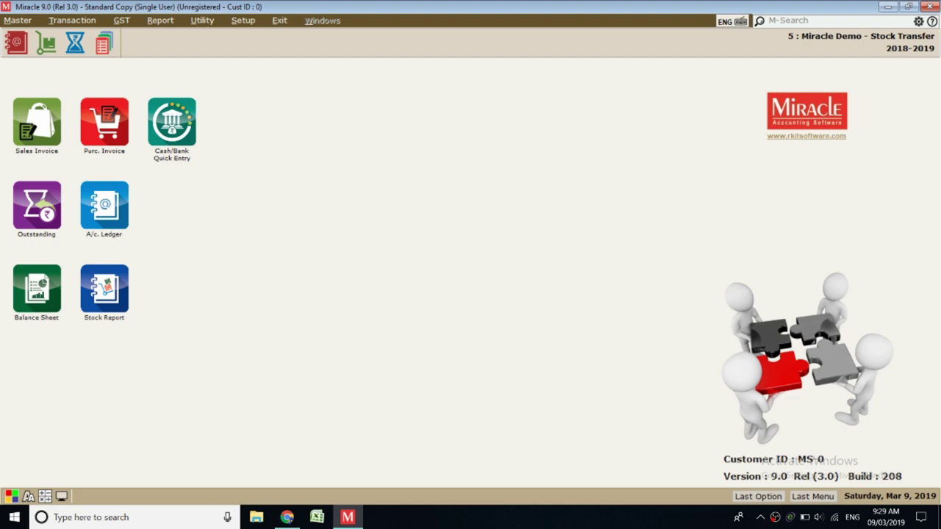
left_click(84, 22)
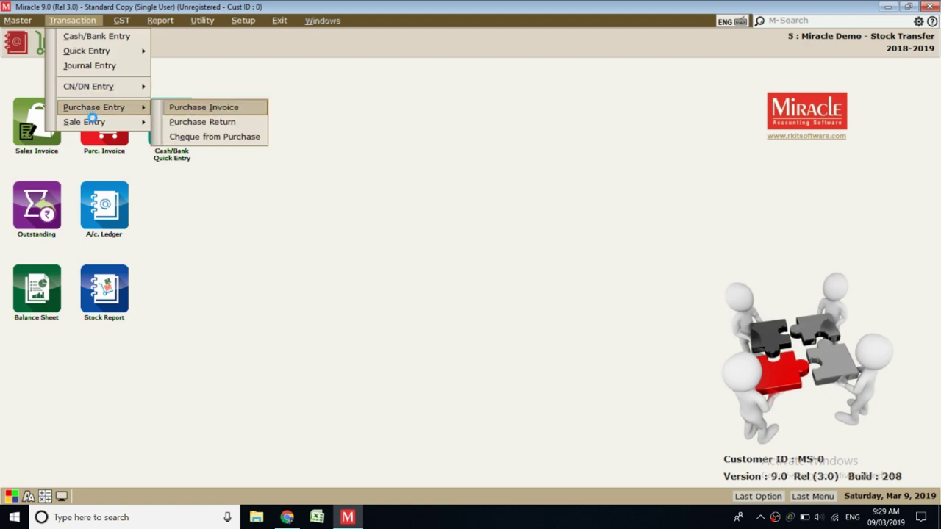
mouse_move(104, 109)
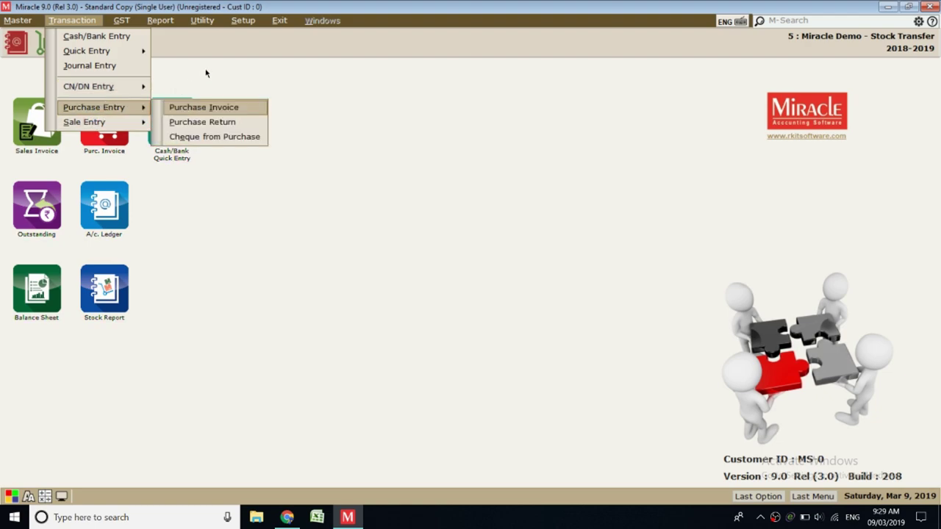
left_click(227, 44)
Set Locationwise stock Required to Yes in the company's advance setup and apply the changes
left_click(242, 20)
left_click(242, 20)
left_click(243, 21)
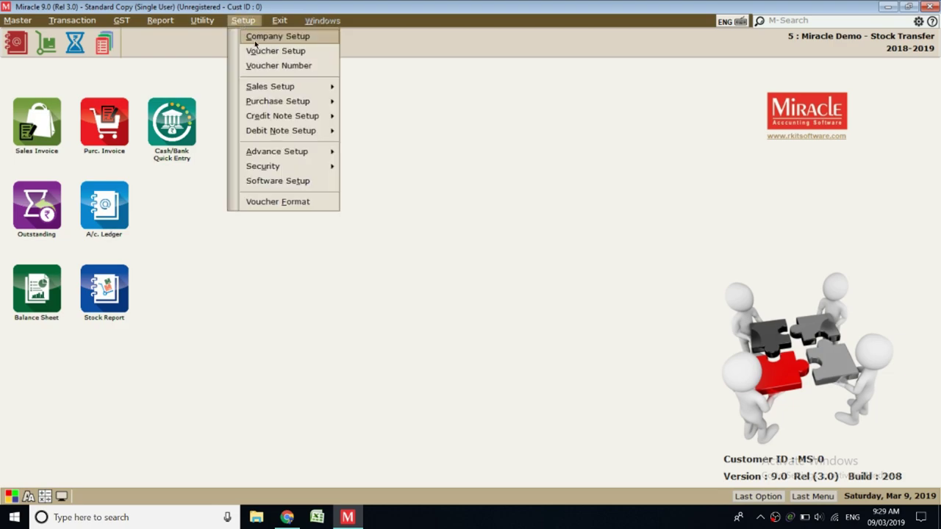
left_click(255, 41)
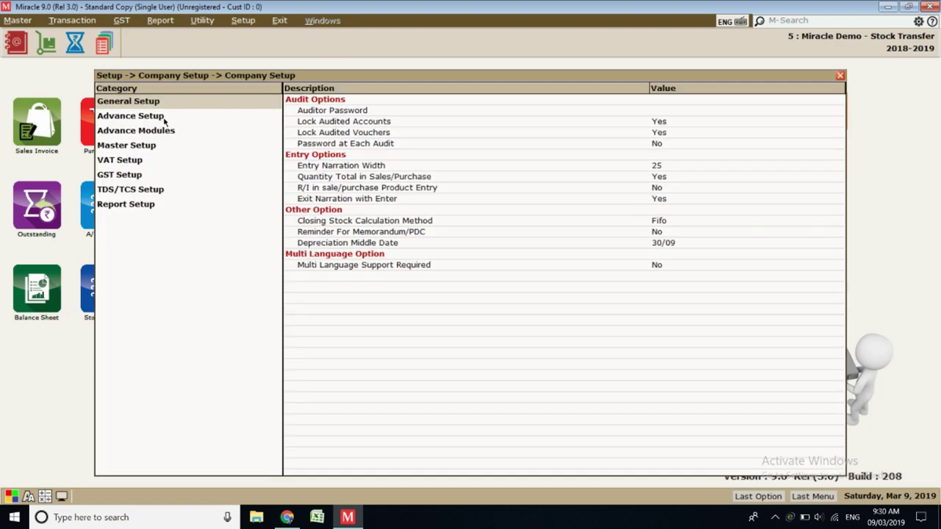
left_click(113, 120)
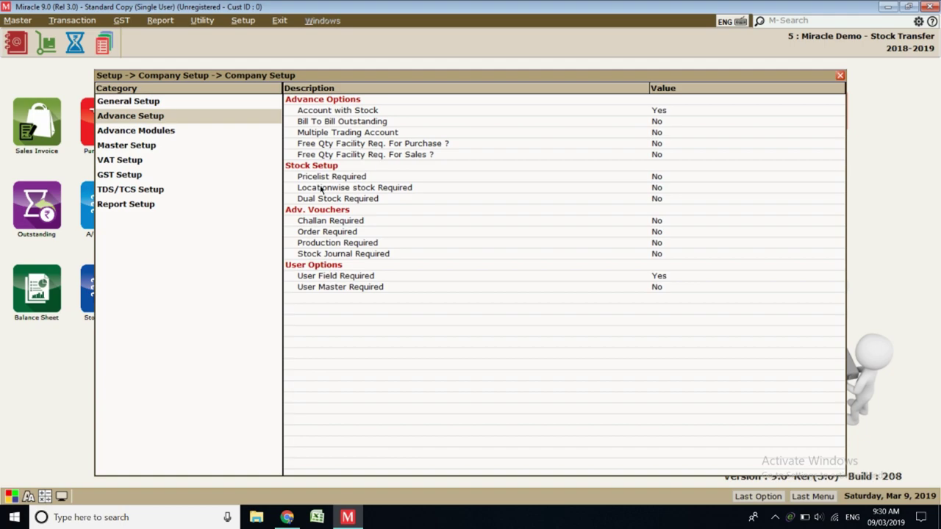
left_click(303, 171)
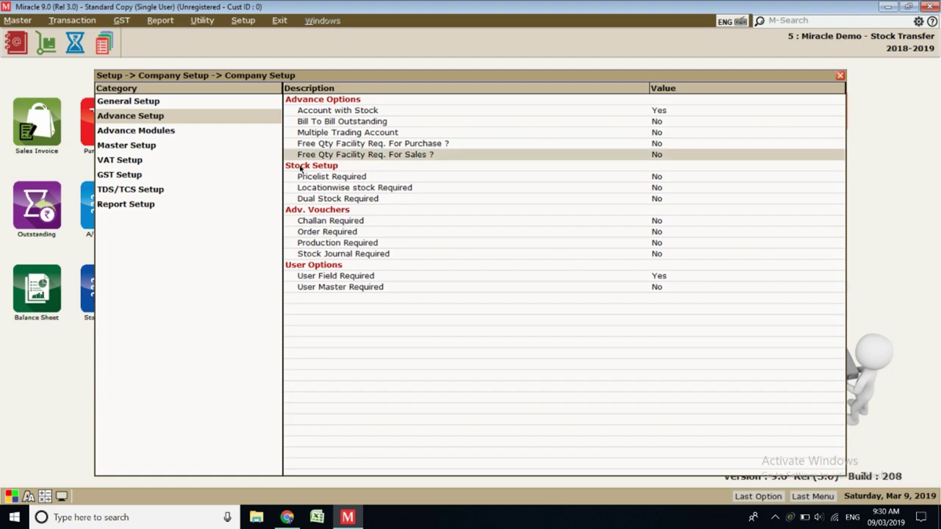
left_click(332, 190)
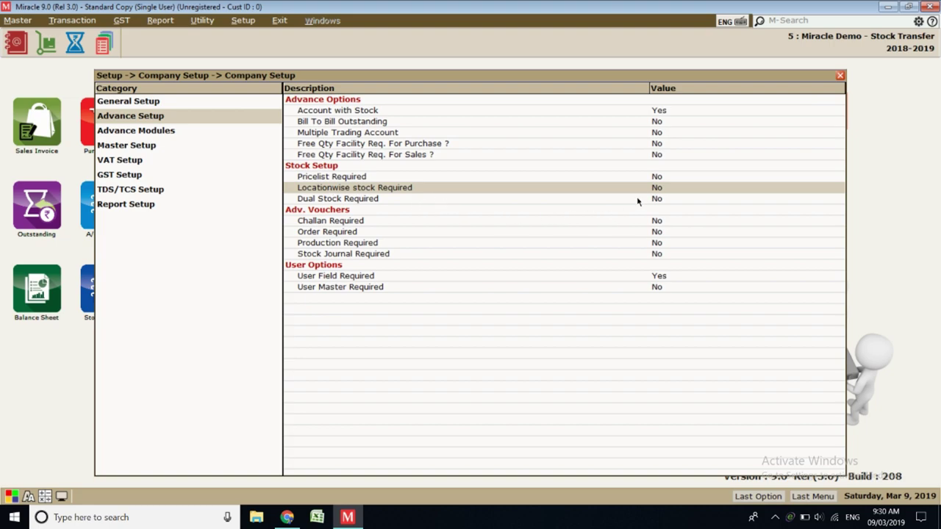
key("y")
key("Escape")
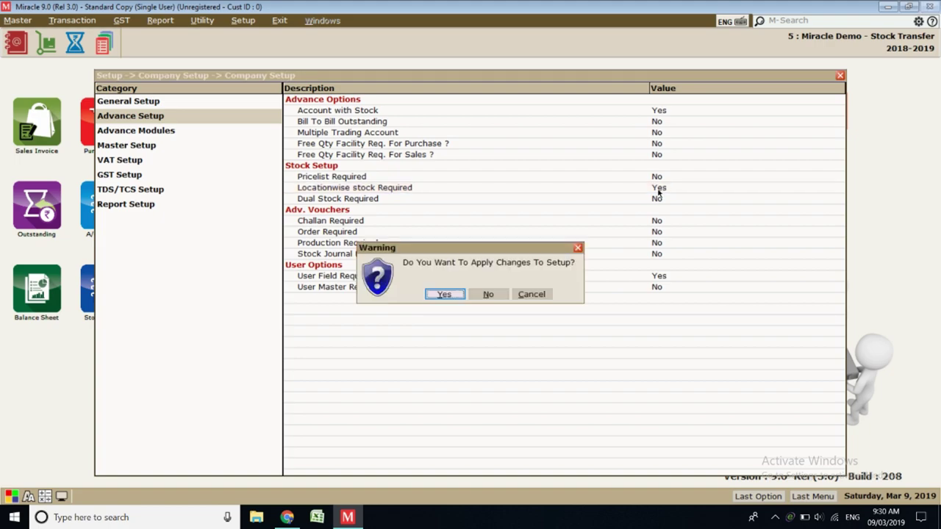
key("Return")
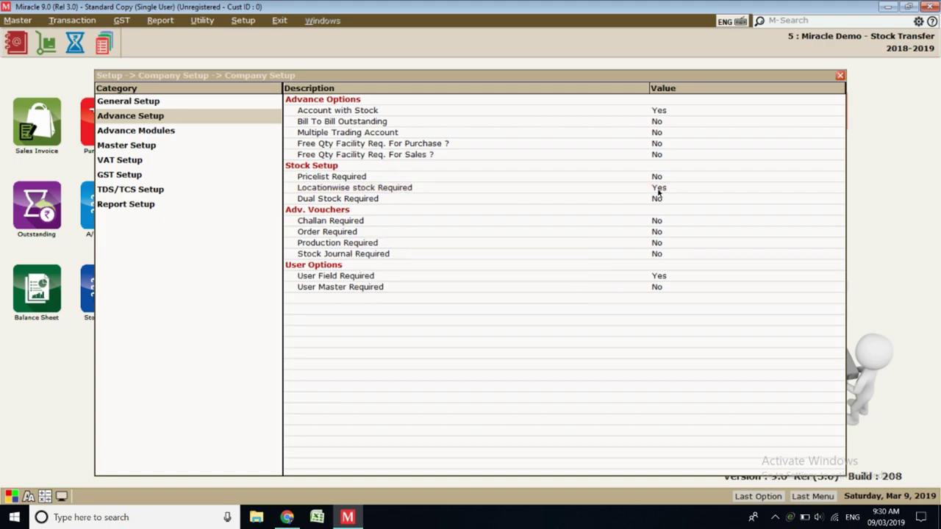
Create a debit purchase invoice for Purchaser Account with invoice type GST, bill number 100 and bill date 09/03/2019
left_click(74, 21)
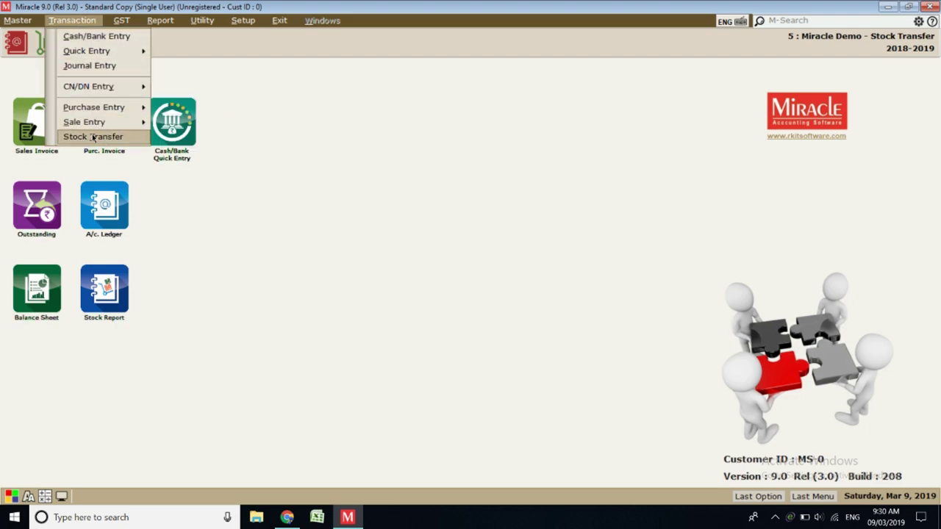
mouse_move(110, 110)
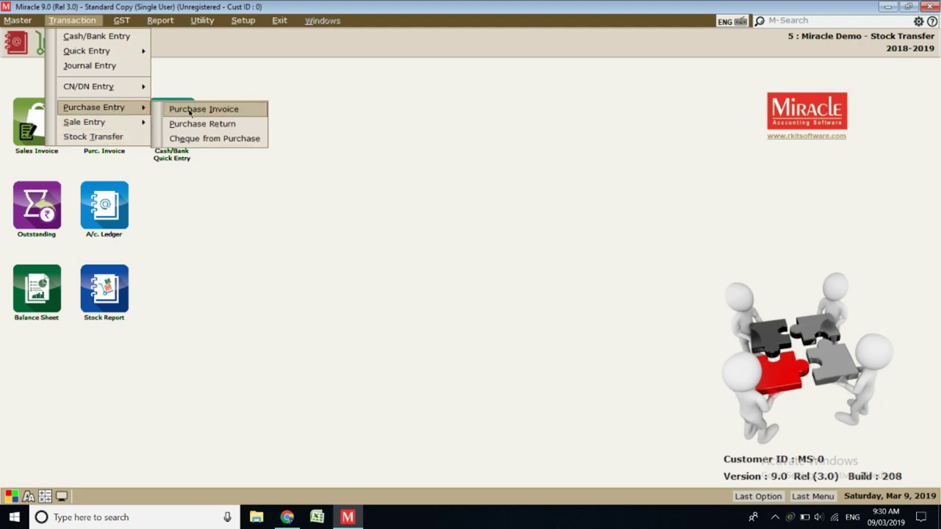
left_click(189, 112)
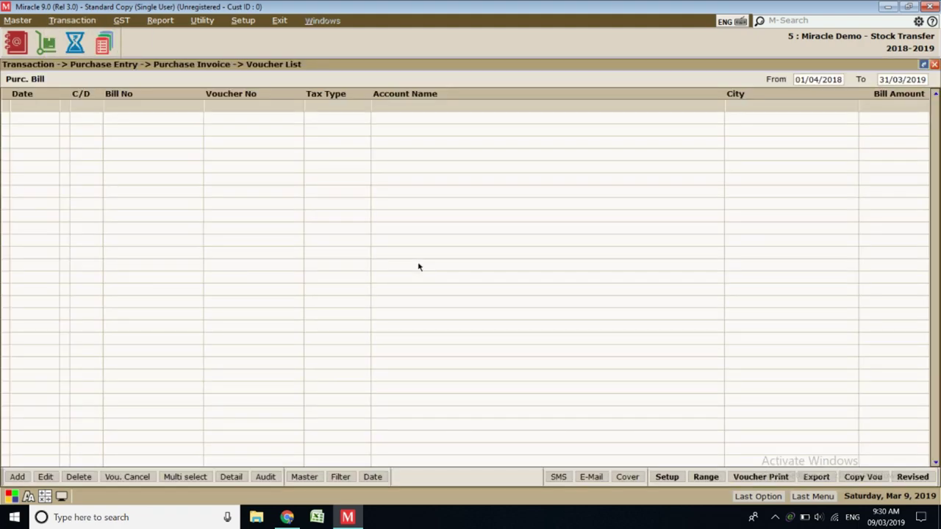
key("Insert")
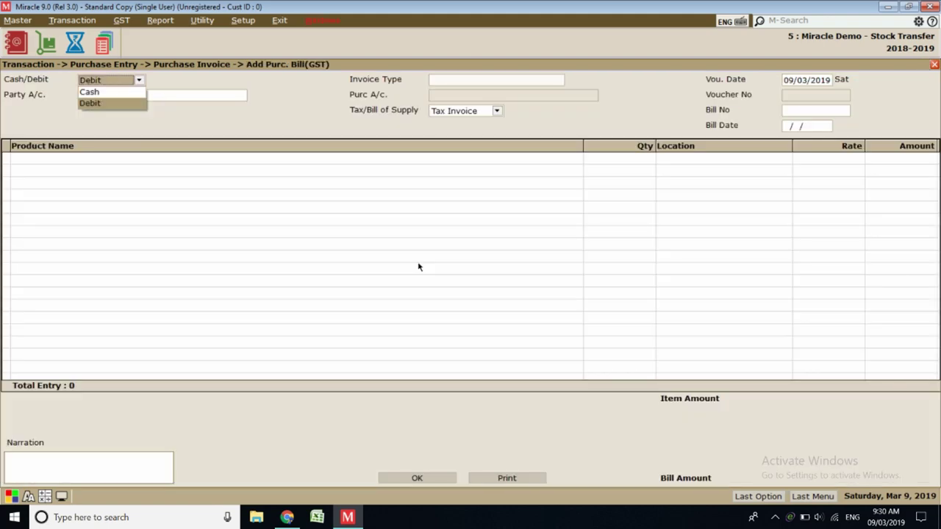
key("Return")
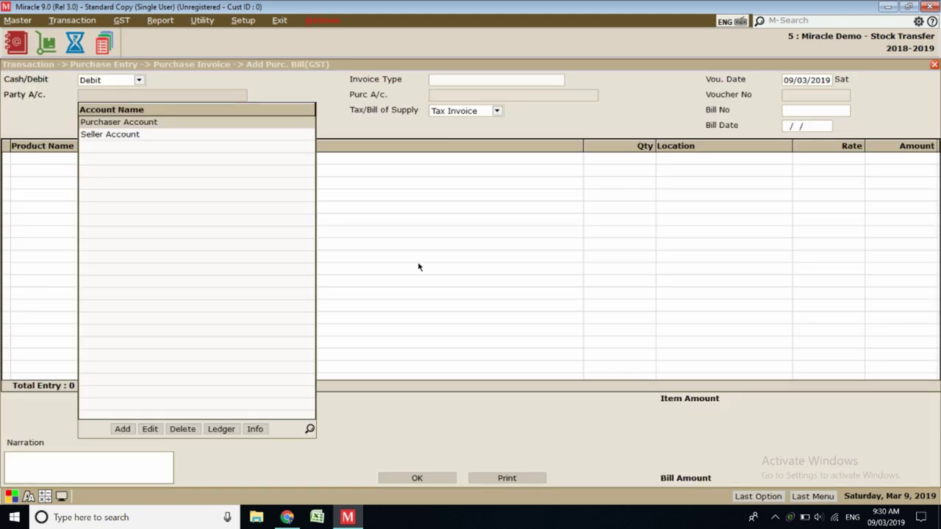
key("Return")
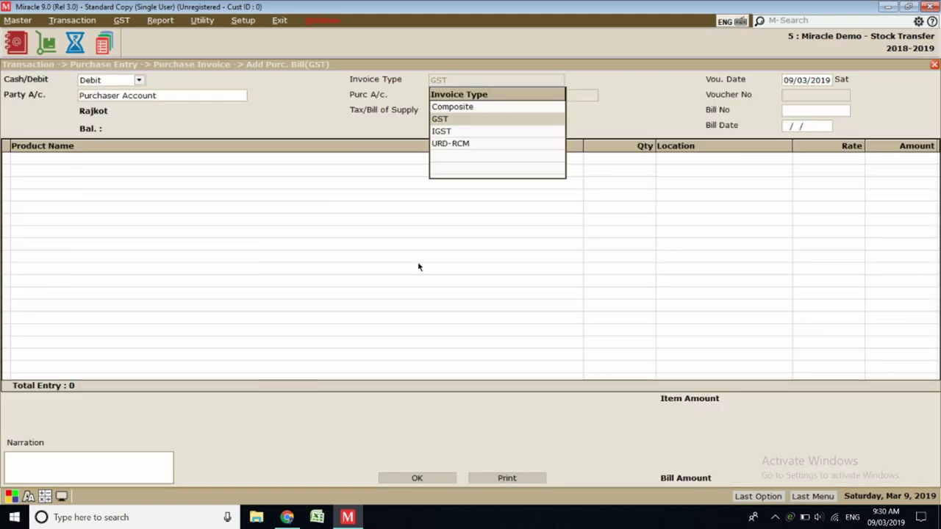
key("Return")
key("Return")
key("Return")
type("100")
key("Return")
key("Return")
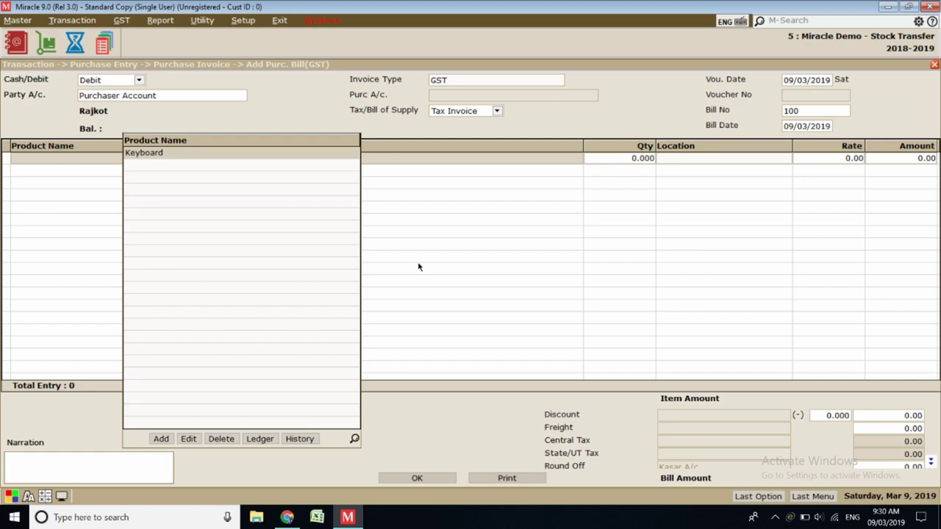
Add 500 Keyboard units at location Godown - I to the purchase invoice, accepting the rate of 300
key("Return")
type("500")
key("Return")
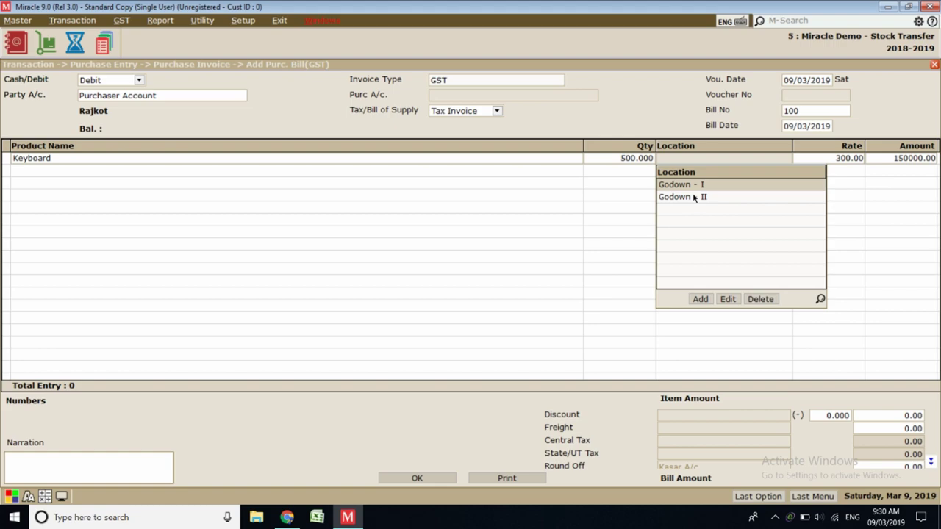
left_click(695, 302)
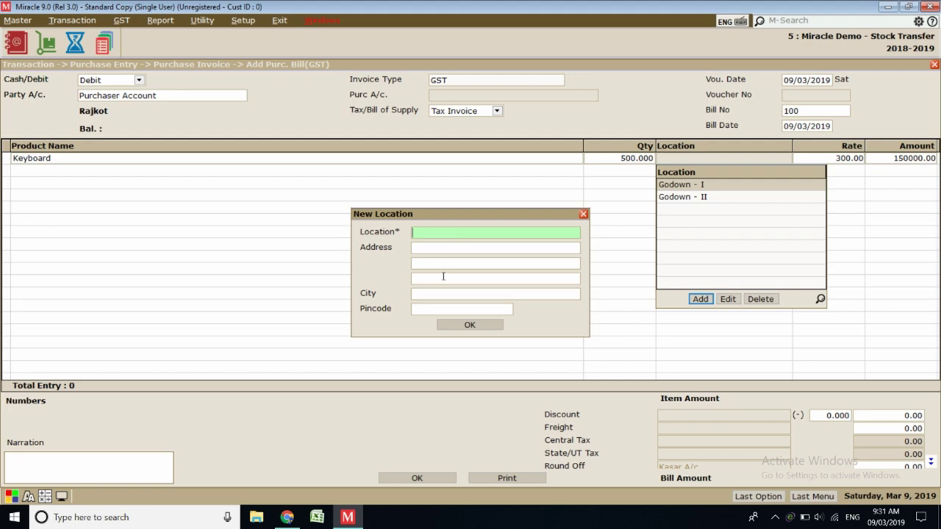
left_click(582, 215)
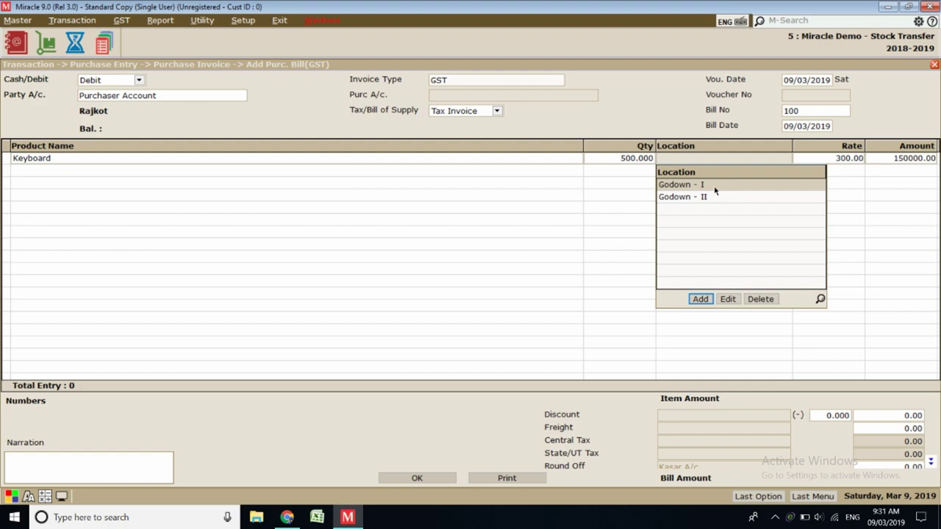
left_click(715, 188)
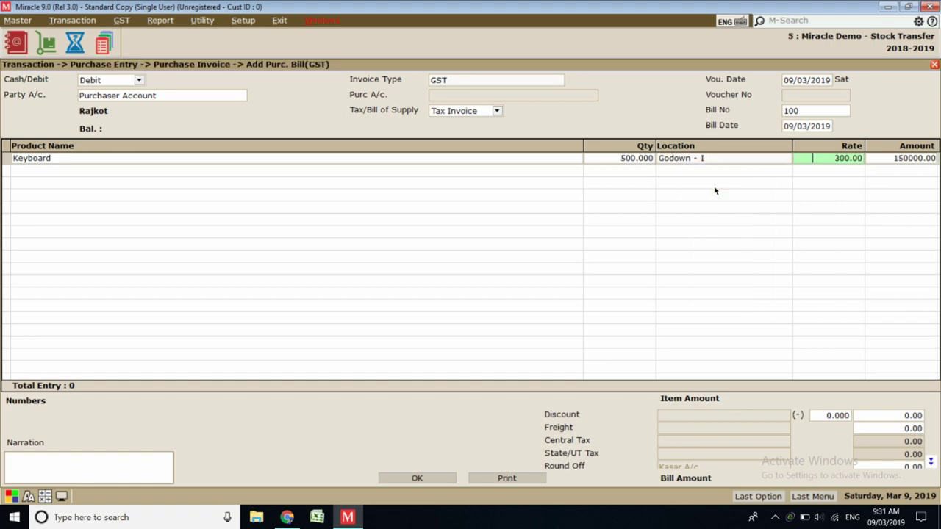
key("Return")
key("Return")
key("Return")
key("Return")
key("Return")
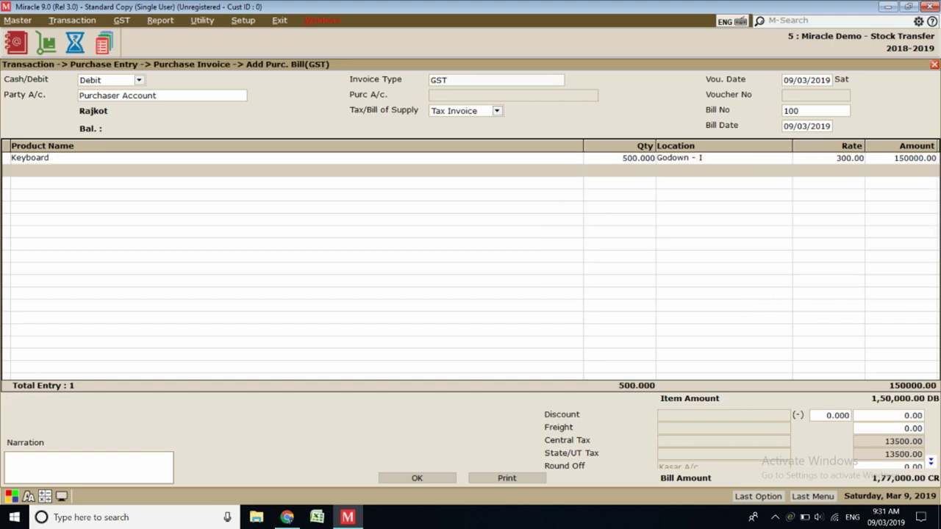
Save the purchase invoice without discount, freight or narration and close the purchase voucher list
key("Return")
key("Return")
key("Return")
key("Return")
key("Return")
key("Return")
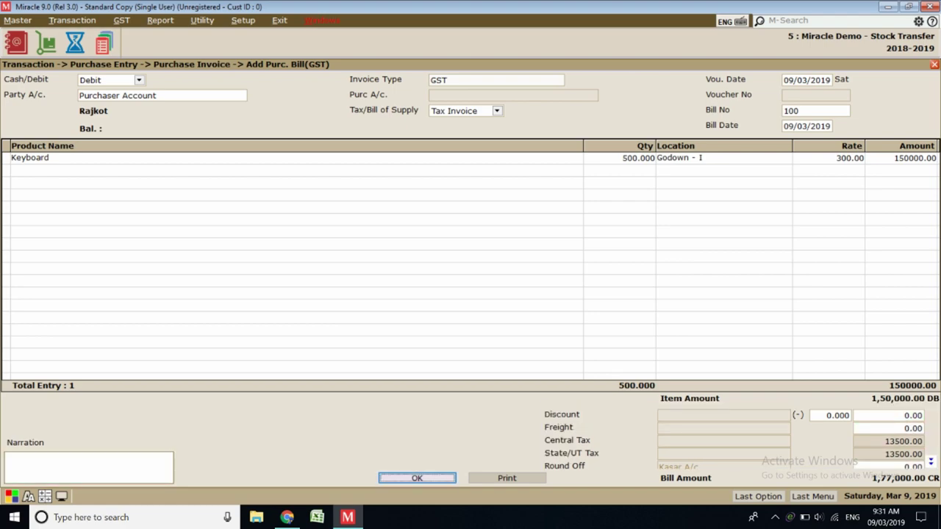
key("Return")
key("Escape")
key("Escape")
key("Return")
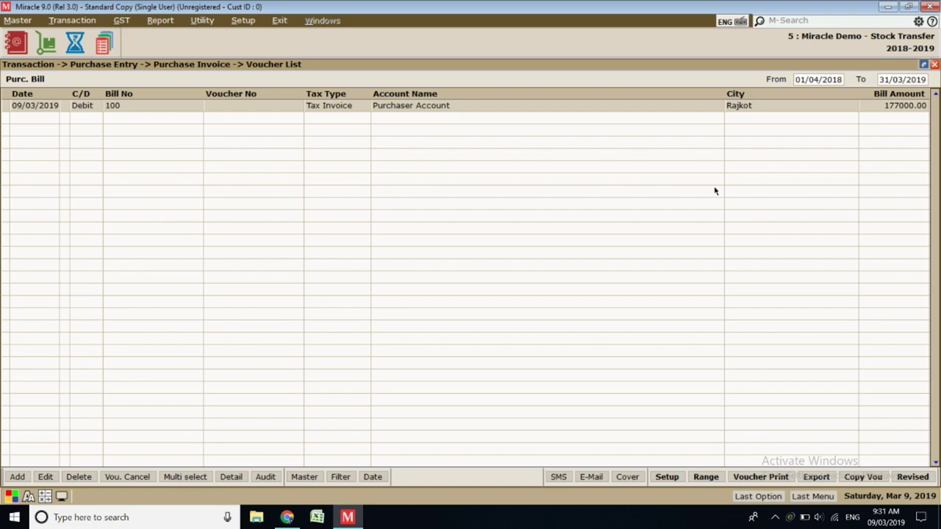
key("Escape")
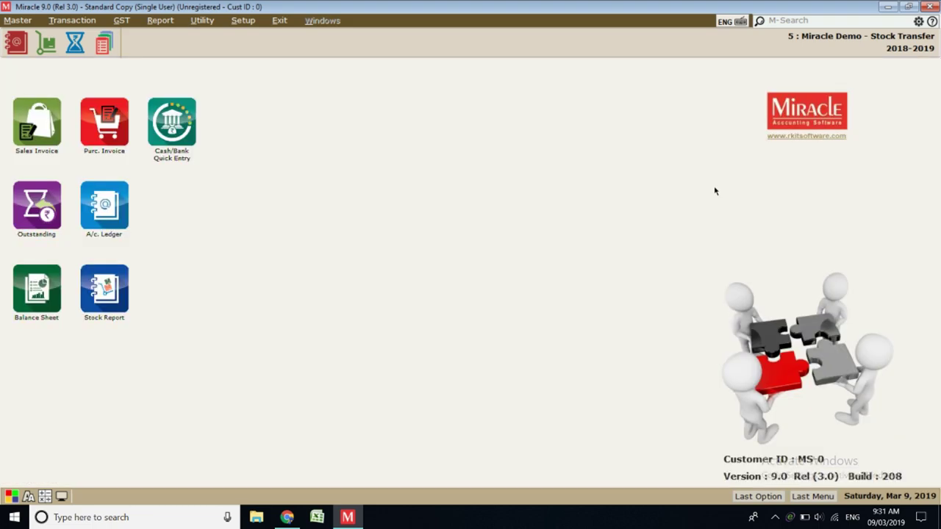
Open the Trading Account report and apply Fifo as its closing stock calculation method
key("alt+r")
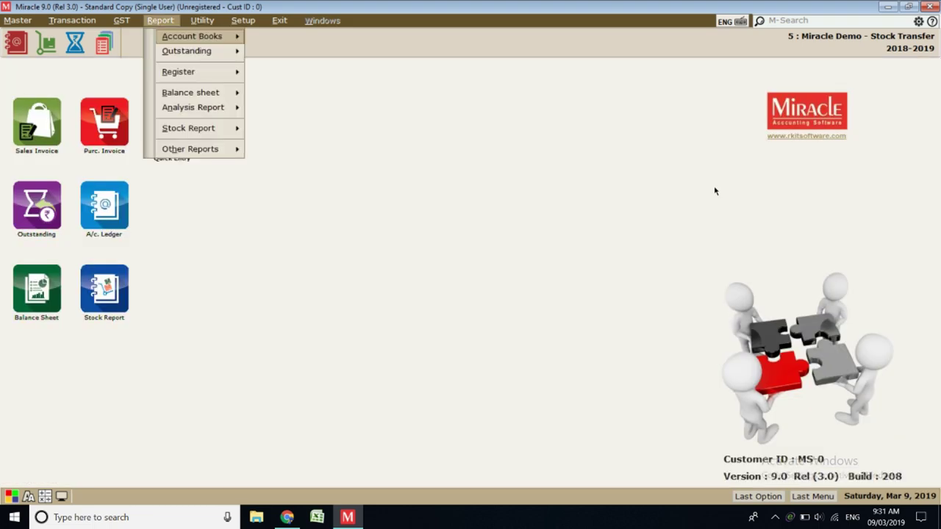
mouse_move(248, 94)
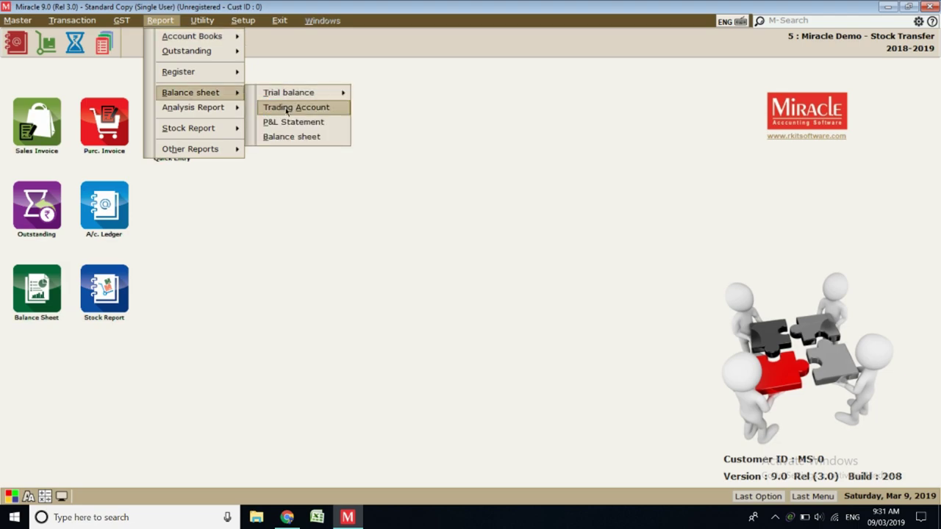
left_click(287, 108)
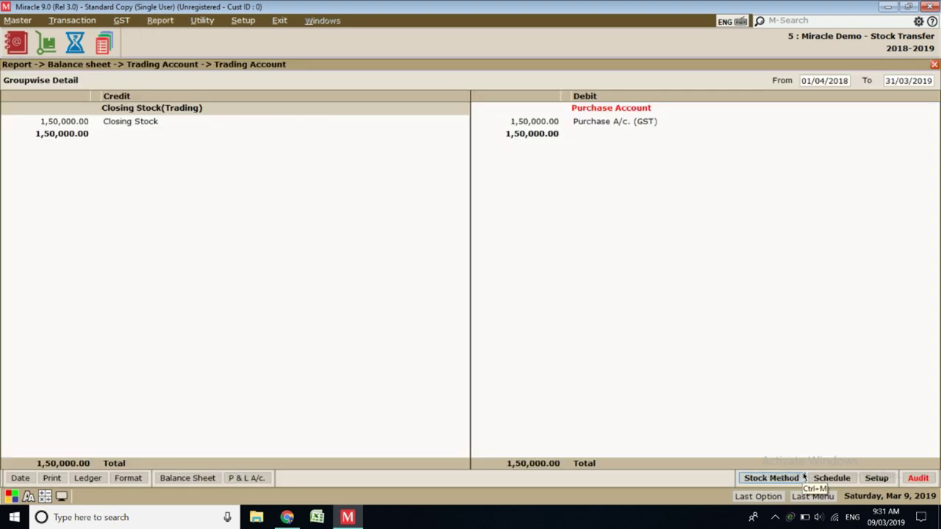
left_click(776, 479)
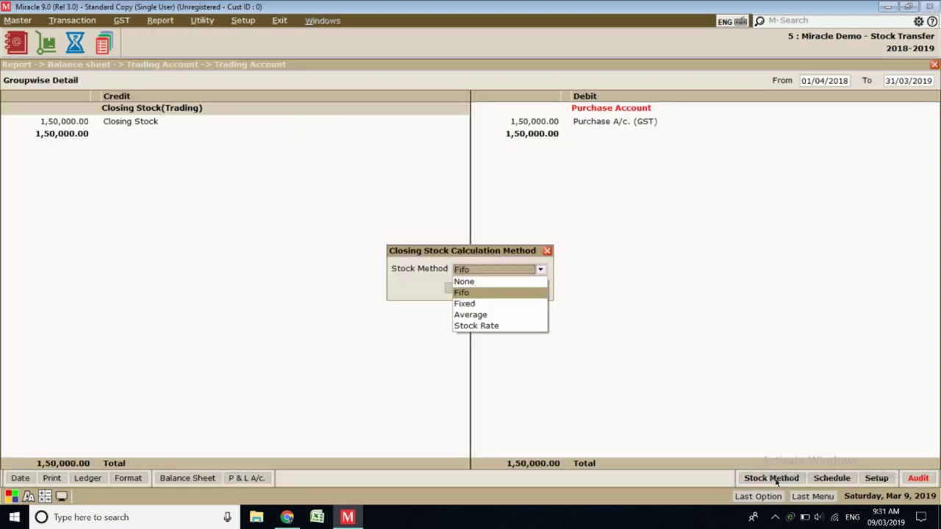
left_click(471, 293)
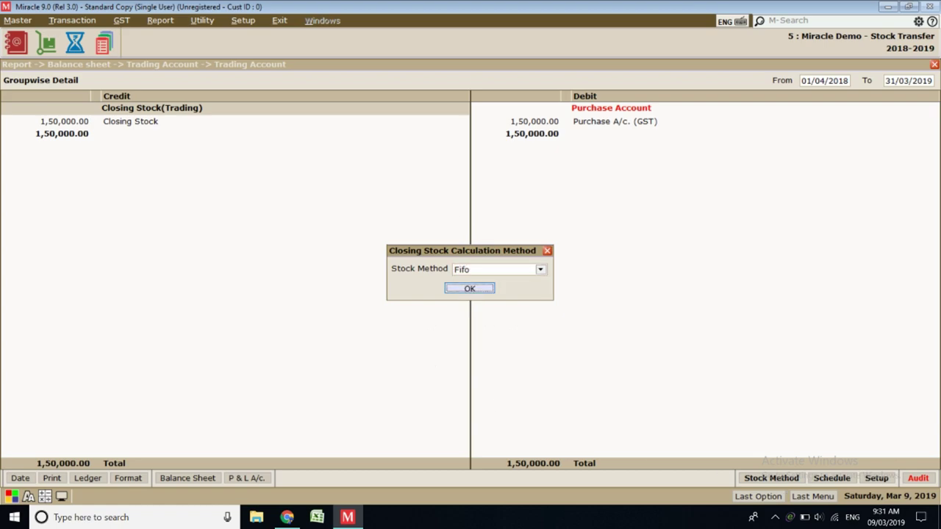
left_click(470, 290)
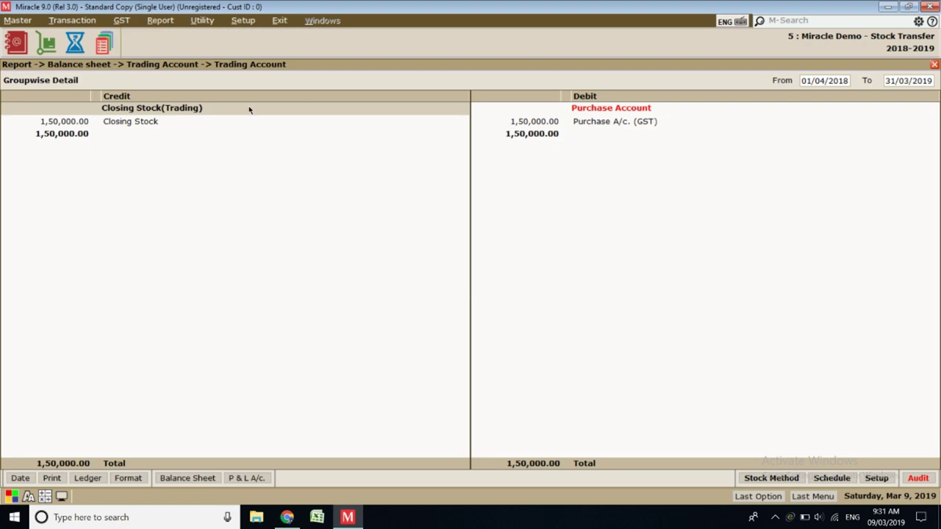
Examine the closing stock details and the Keyboard's locationwise stock from the Trading Account, then close the reports
double_click(117, 122)
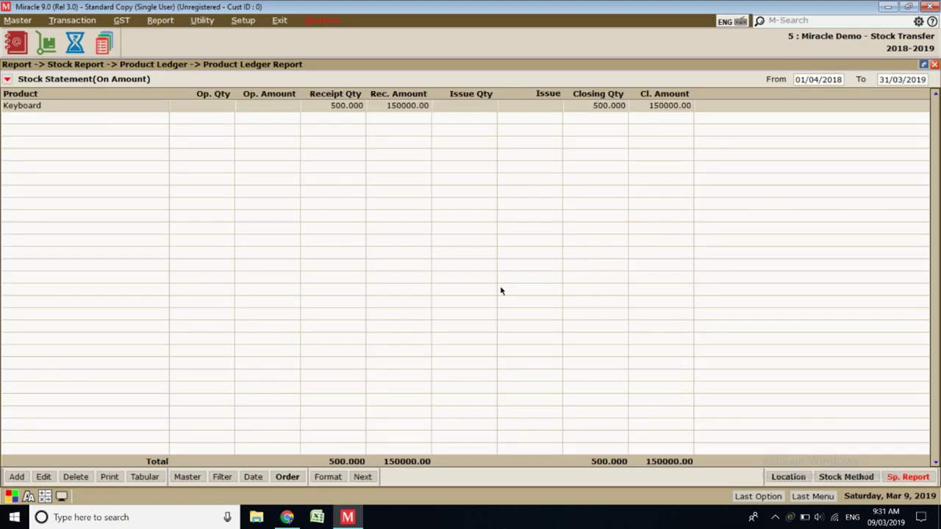
left_click(779, 479)
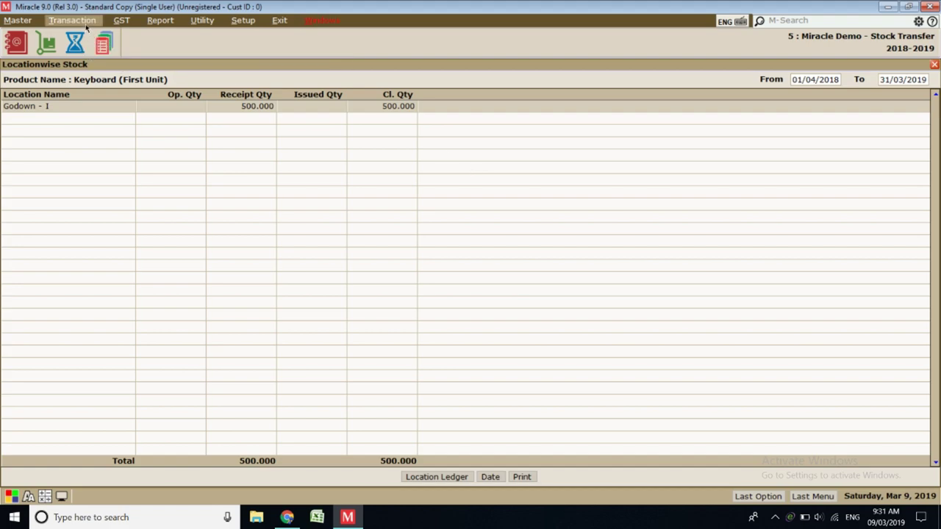
key("Escape")
key("Escape")
key("Escape")
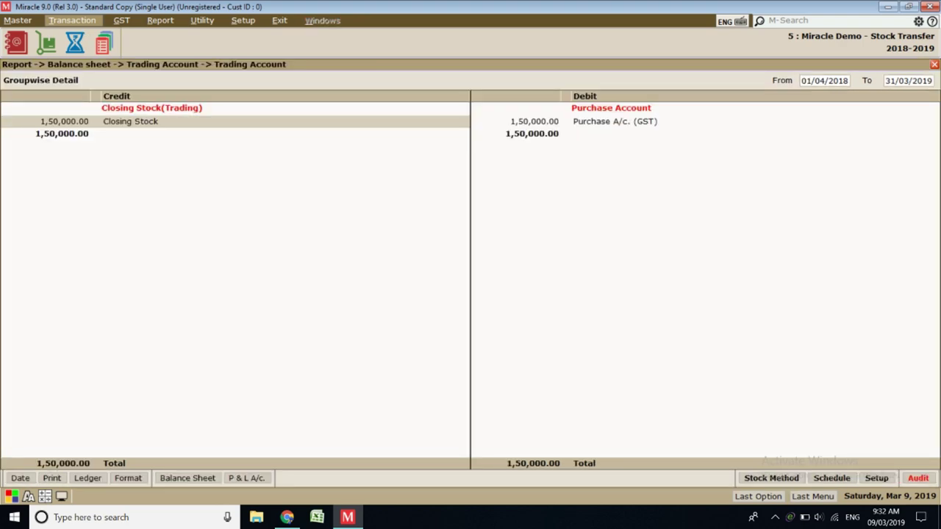
key("Escape")
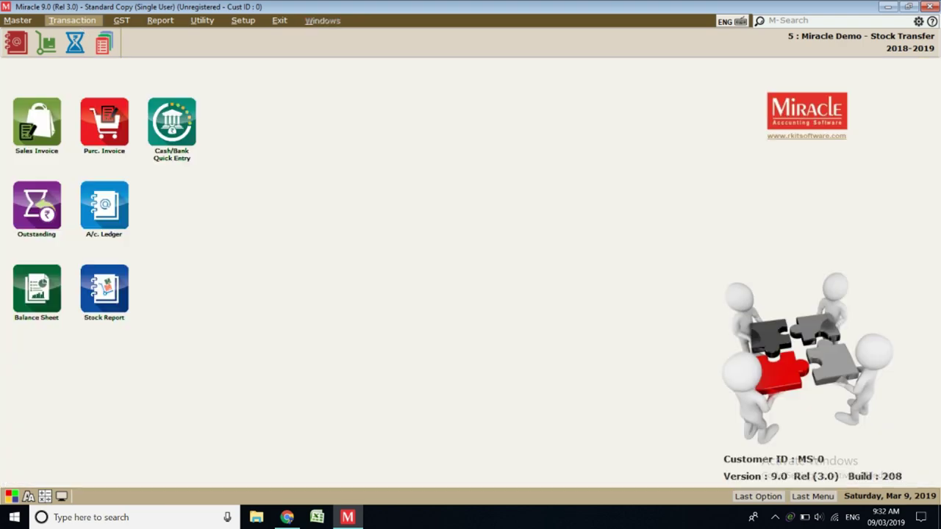
Start a stock transfer voucher dated 09/03/2019 from Godown - I to Godown - II
left_click(80, 26)
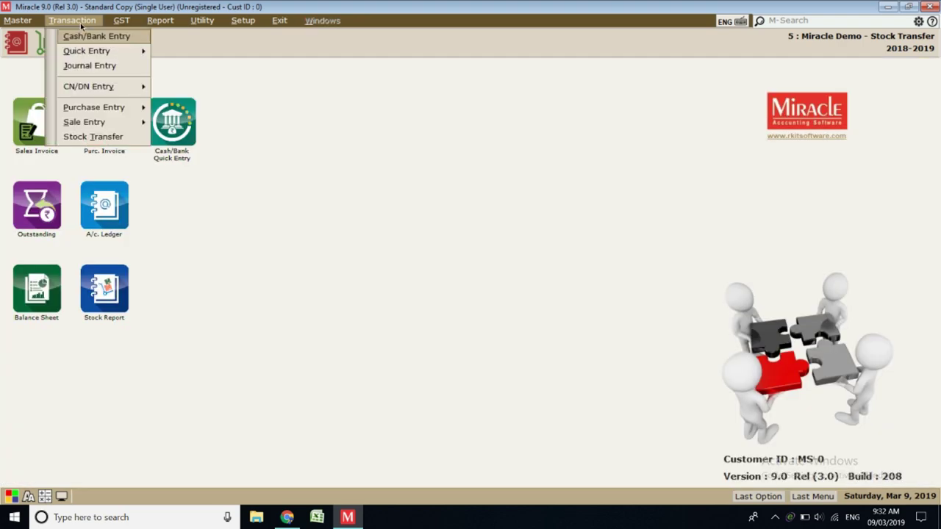
left_click(98, 139)
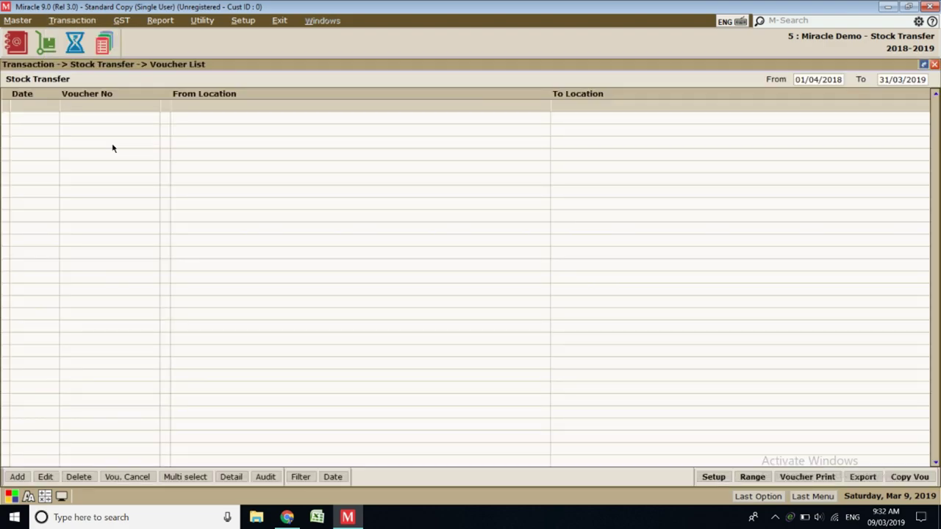
left_click(18, 478)
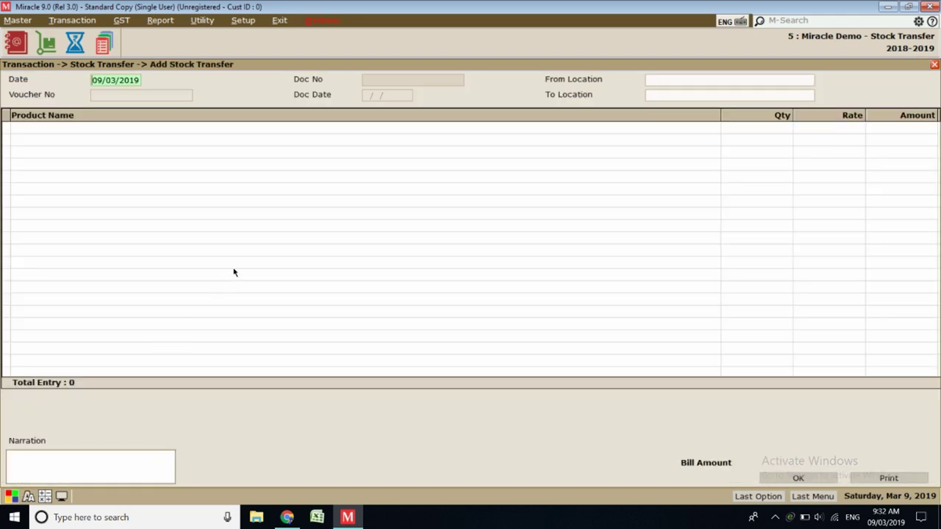
key("Return")
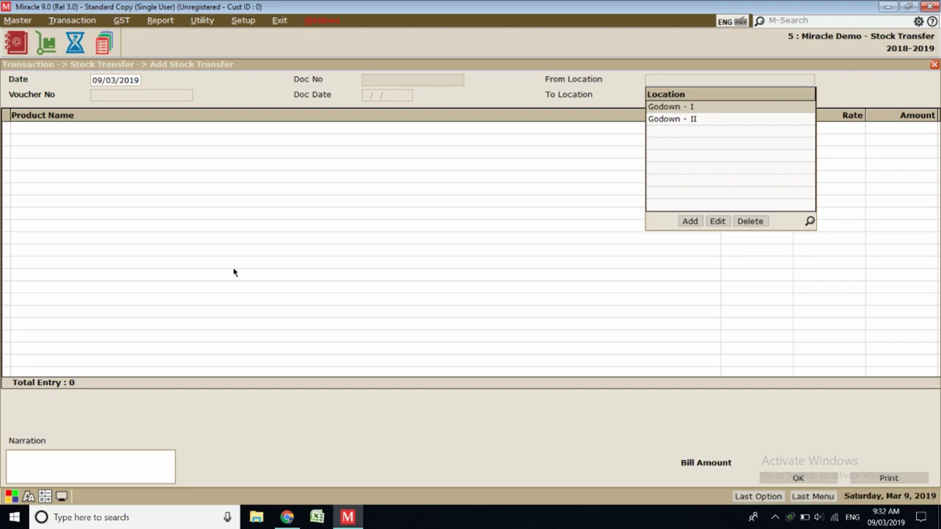
key("Return")
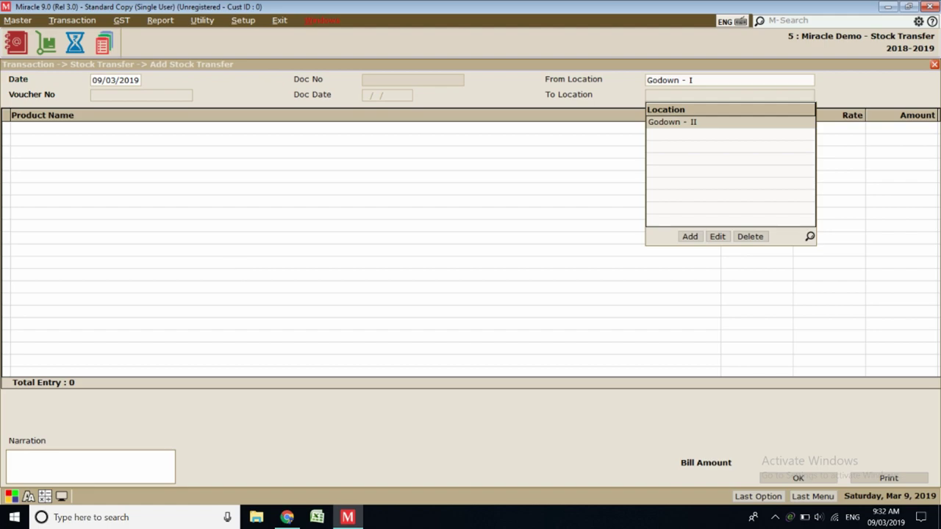
key("Return")
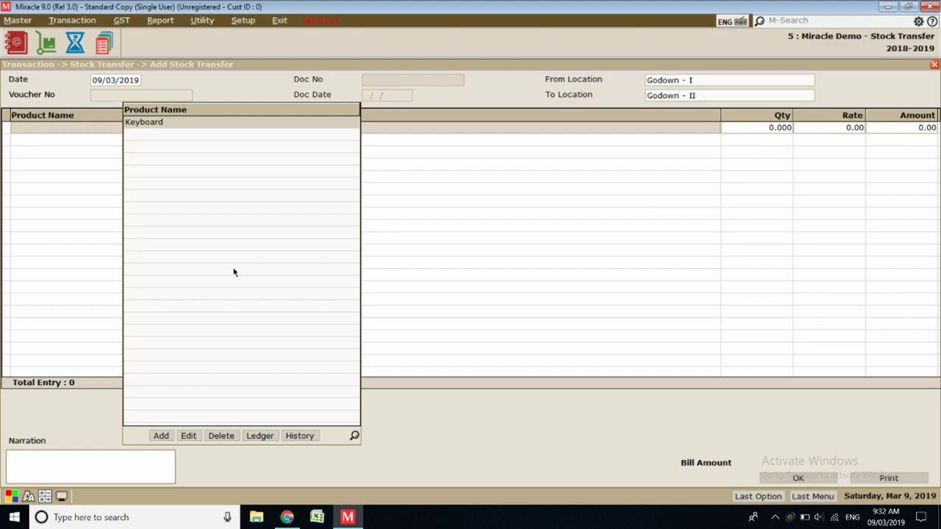
Add 100 Keyboard units to the stock transfer, accepting the rate of 300
key("Return")
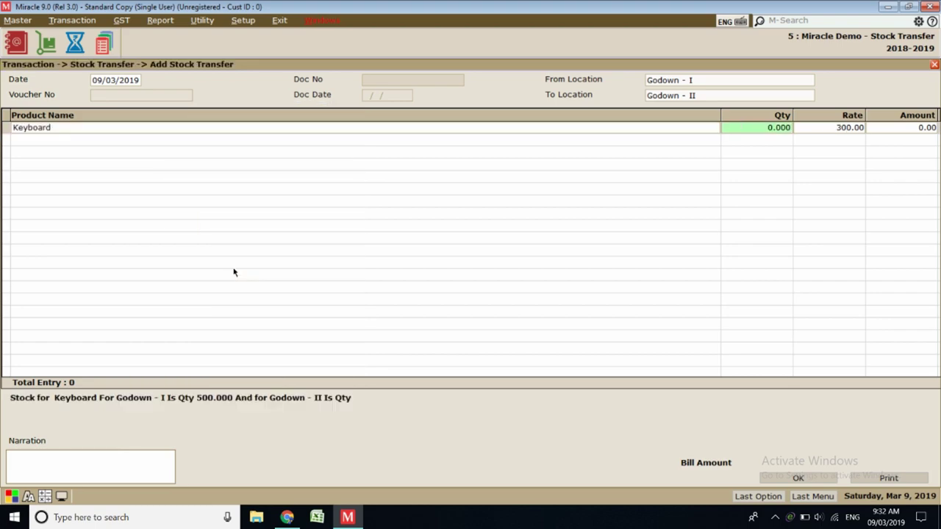
type("100")
key("Return")
key("Return")
key("Return")
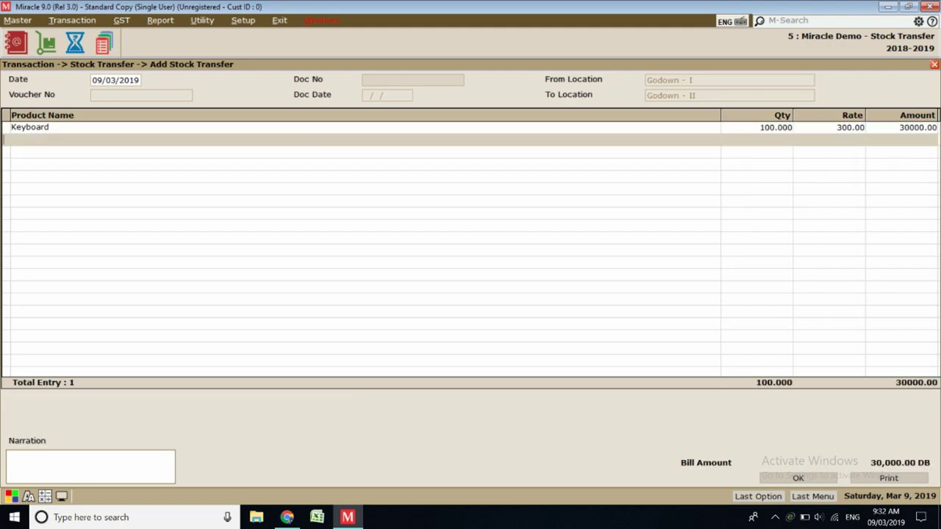
Save the stock transfer without narration and close the stock transfer voucher list
key("Return")
key("Return")
key("Return")
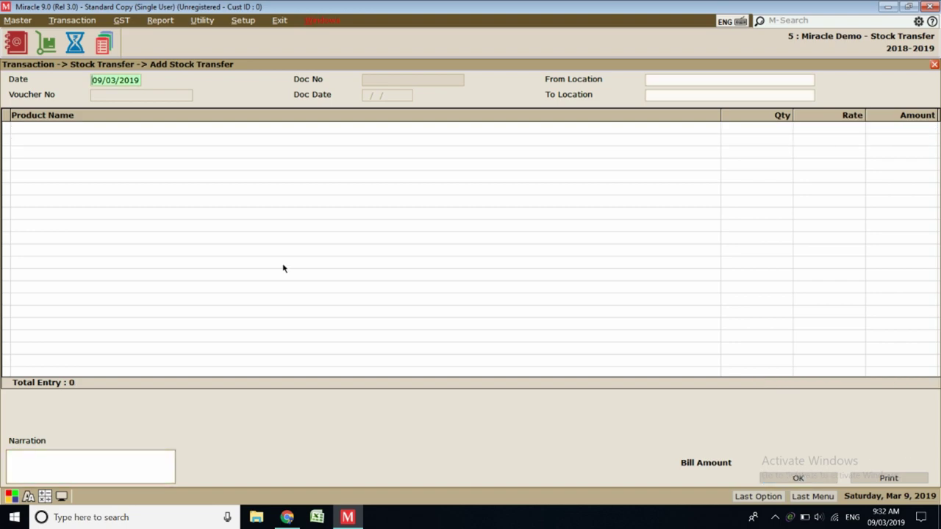
key("Escape")
key("Return")
key("Escape")
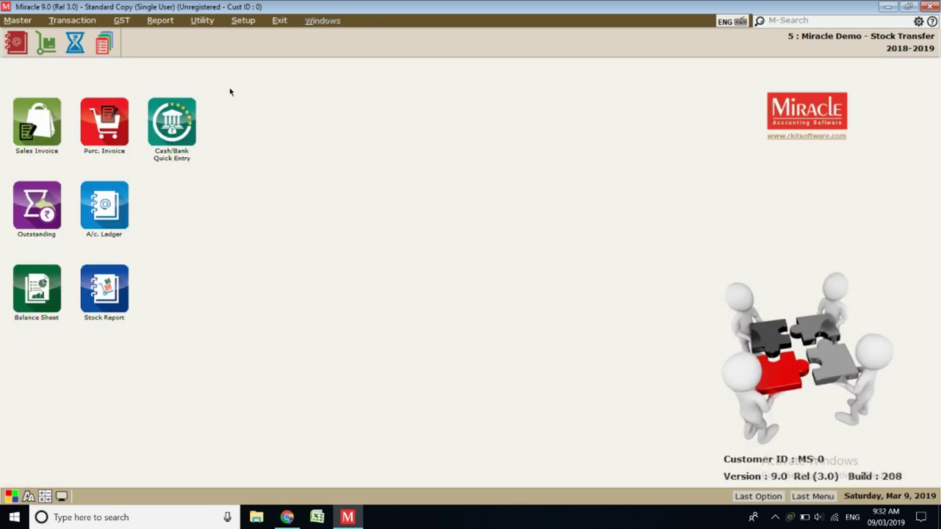
Examine the Keyboard's stock at Godown - I and Godown - II through the Trading Account's closing stock, then close the reports
left_click(168, 22)
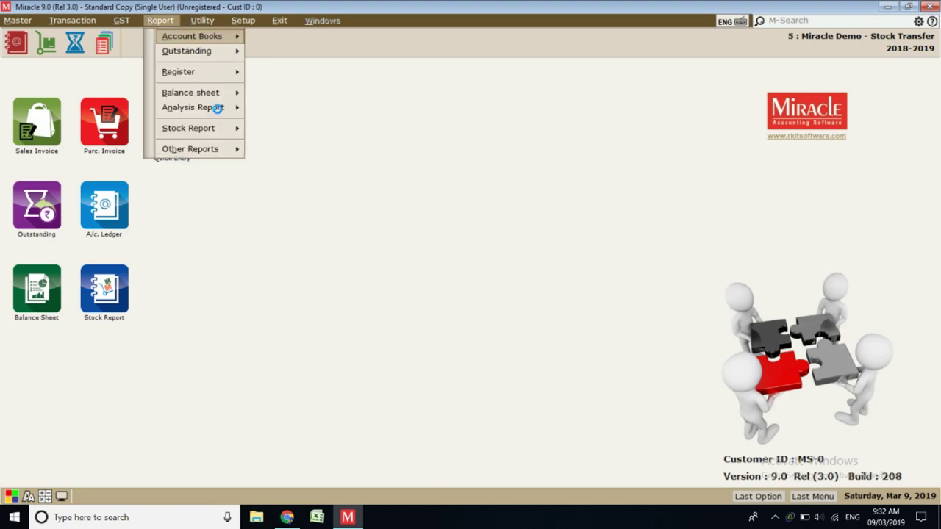
mouse_move(243, 93)
left_click(267, 108)
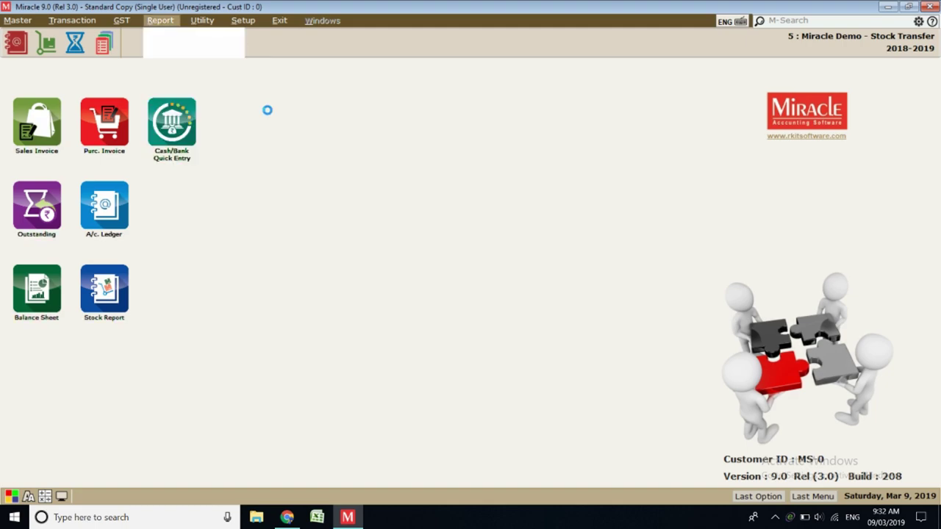
double_click(153, 125)
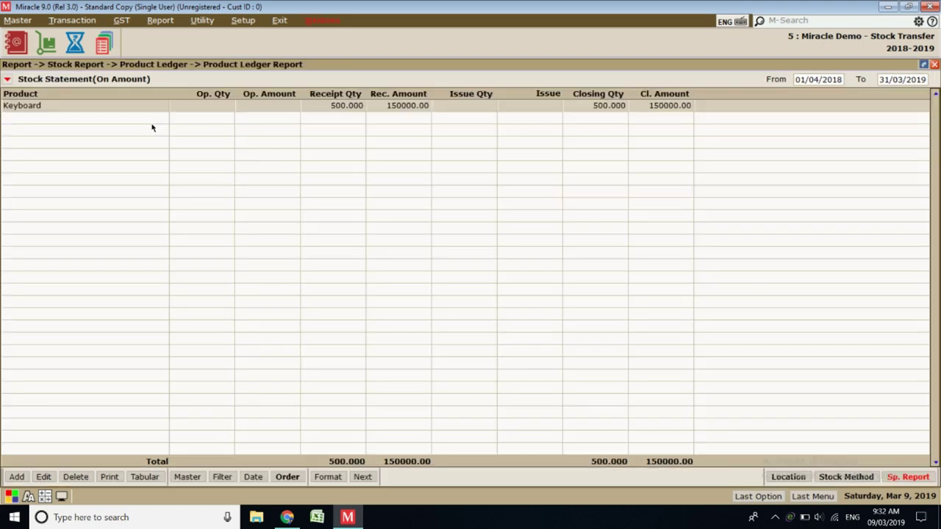
left_click(787, 477)
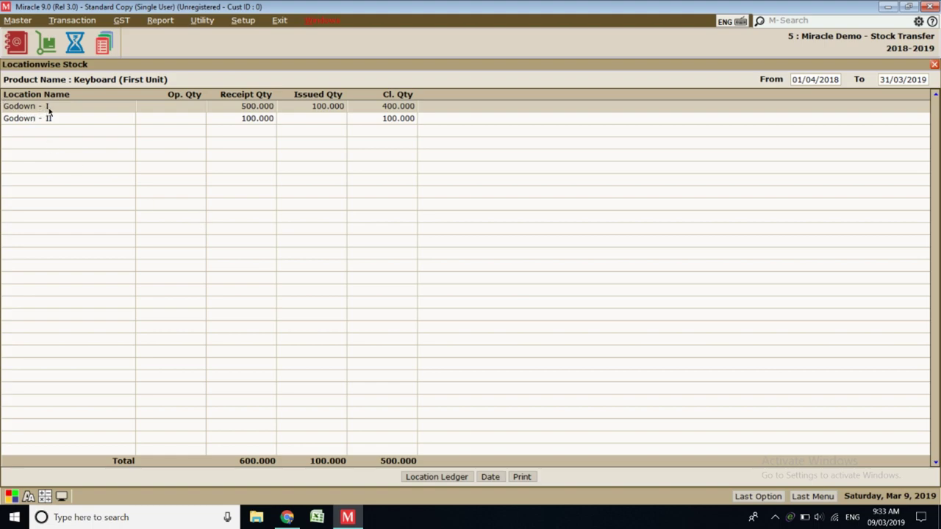
left_click(125, 120)
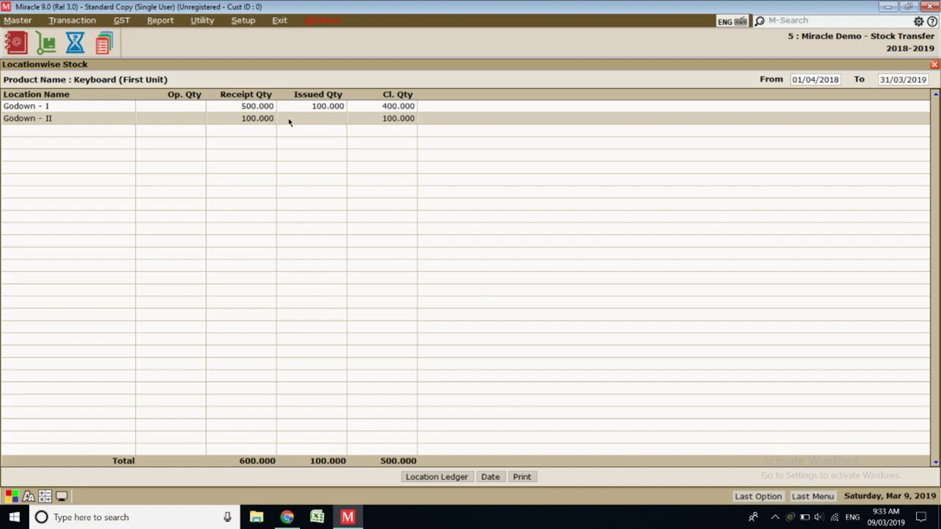
key("Escape")
key("Escape")
key("Escape")
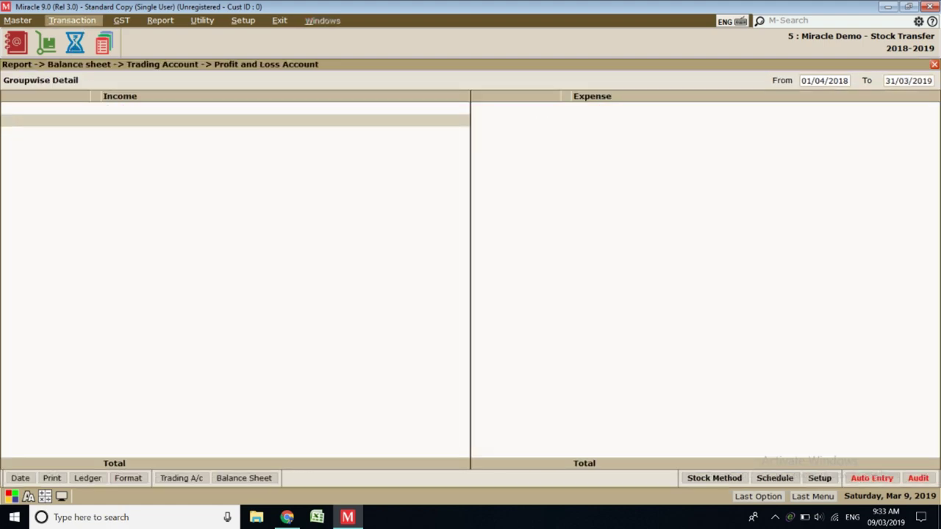
key("Escape")
Start a debit sales invoice for Seller Account with invoice type GST, Tax Invoice and bill number GT/1
left_click(77, 22)
mouse_move(131, 124)
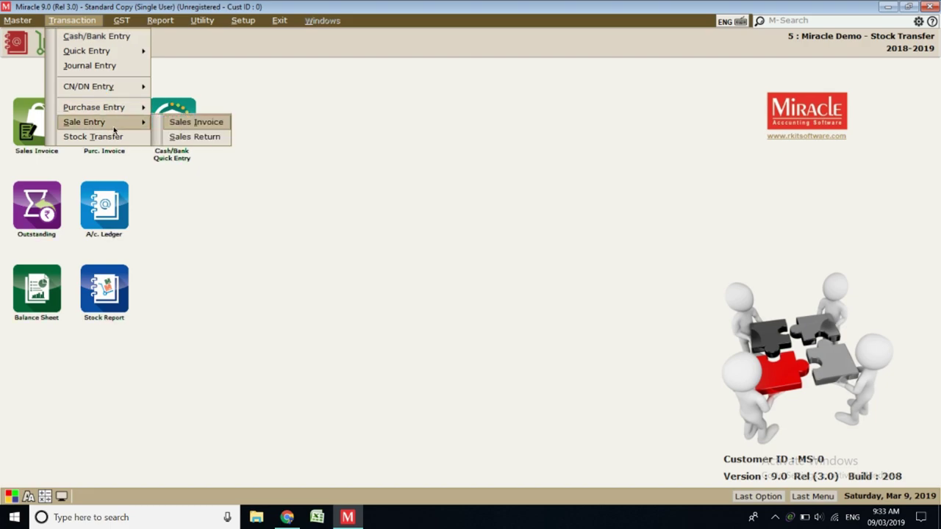
left_click(184, 125)
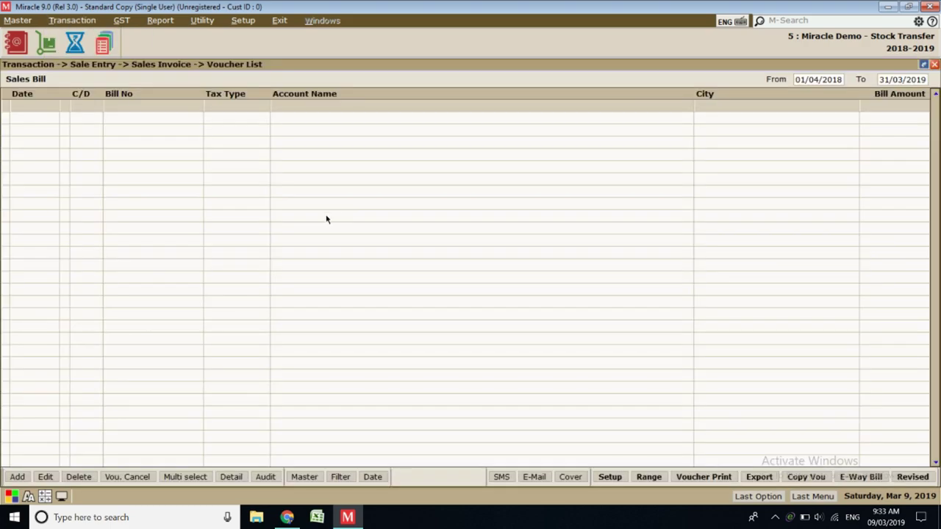
left_click(17, 477)
key("Return")
key("Down")
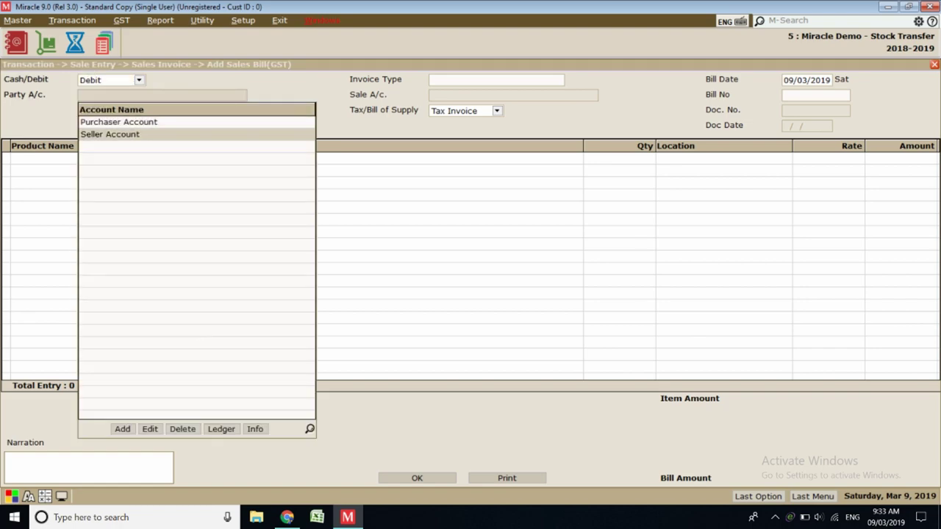
key("Return")
key("Return")
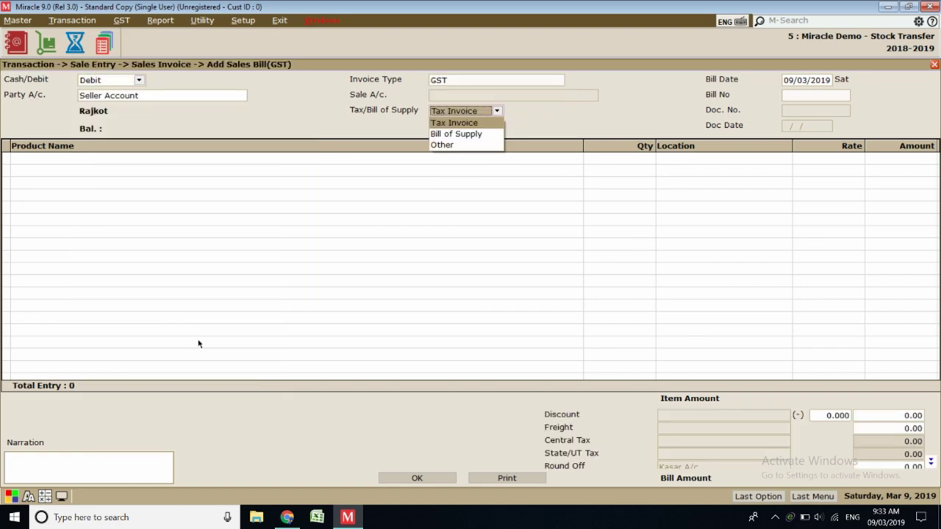
key("Return")
key("Return")
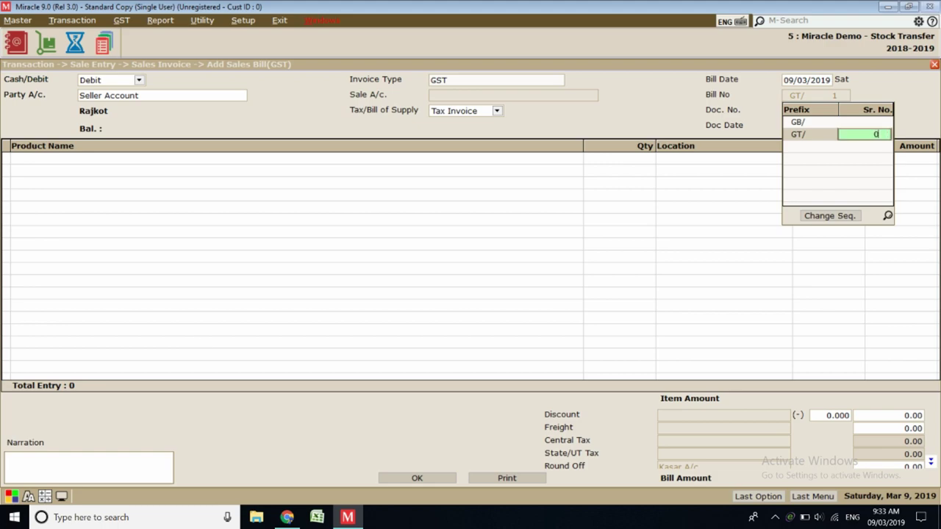
key("Return")
key("Return")
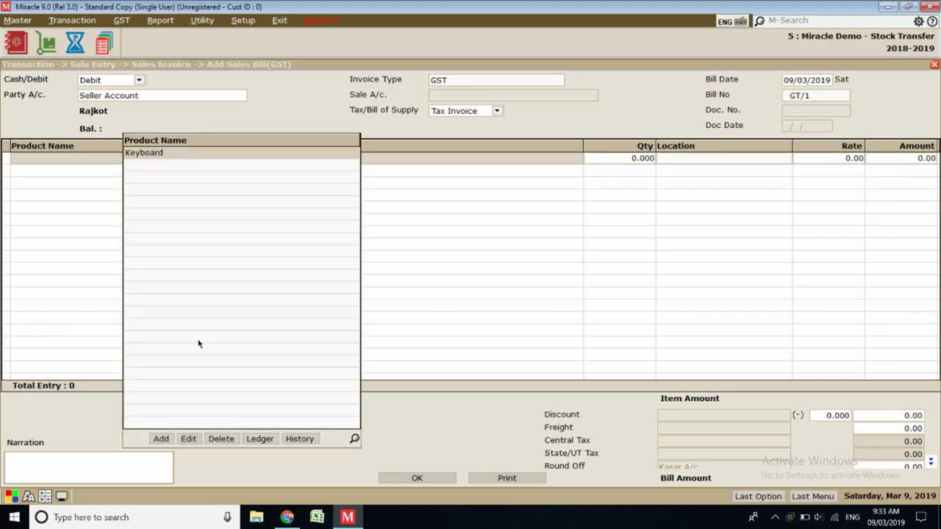
Add 200 Keyboard units from Godown - I to the sales invoice, accepting the rate of 325 and 9% central and state taxes
key("Return")
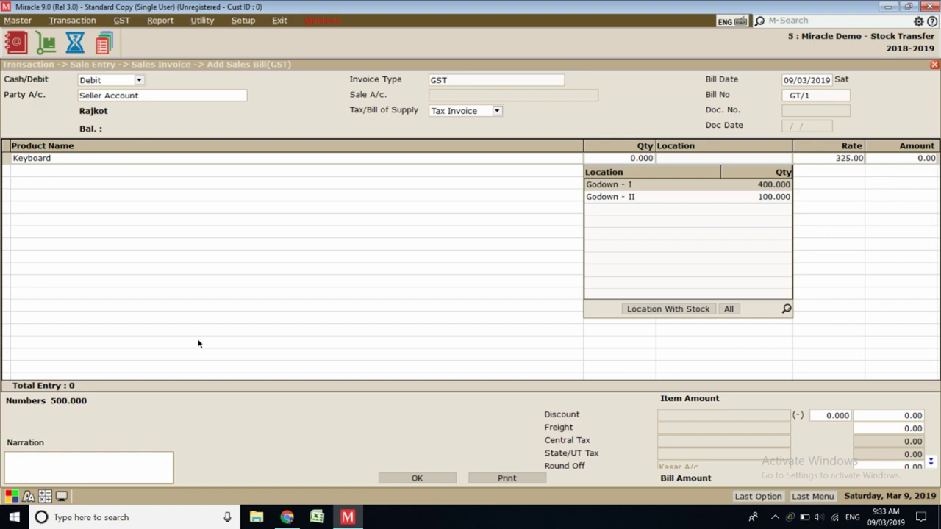
key("Return")
type("200")
key("Return")
key("Return")
key("Return")
key("Return")
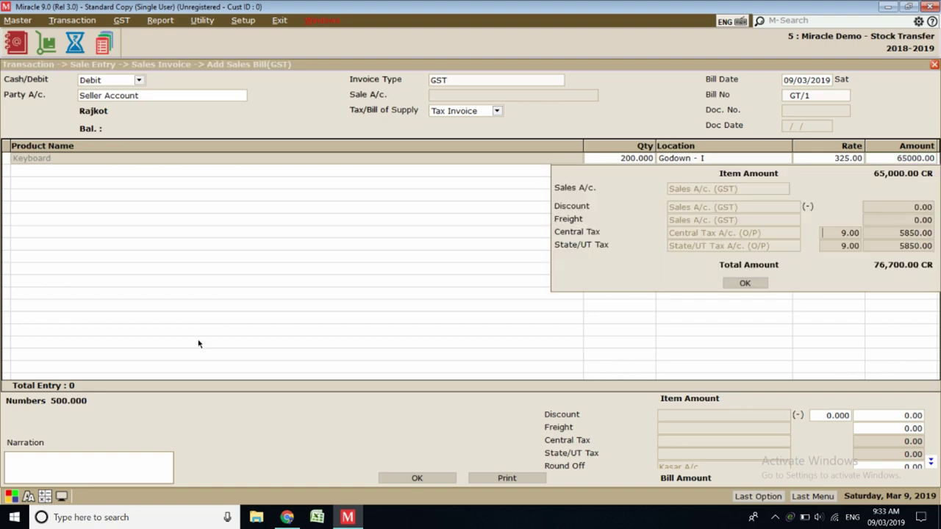
key("Return")
key("Return")
key("Return")
Save the sales invoice without discount, freight or narration and close the sales voucher list
key("Return")
key("Return")
key("Return")
key("Return")
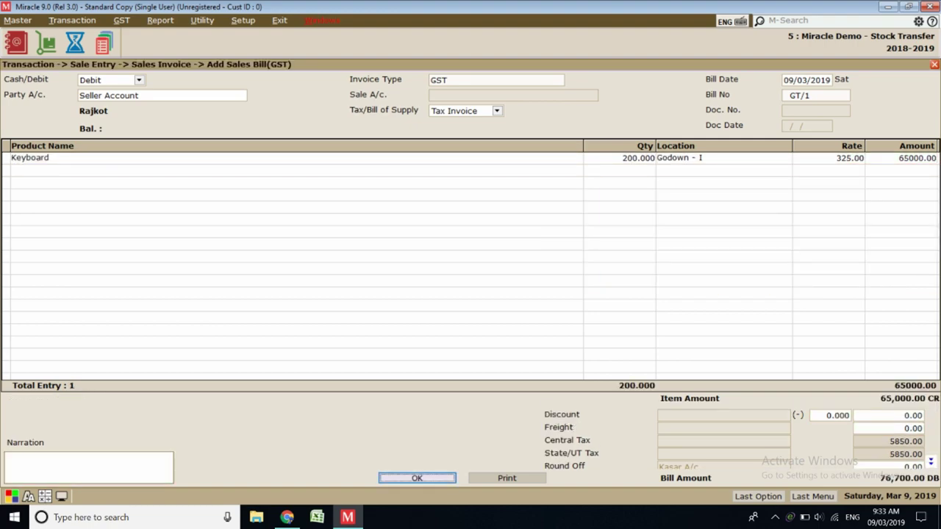
key("Return")
key("Escape")
key("Escape")
key("Return")
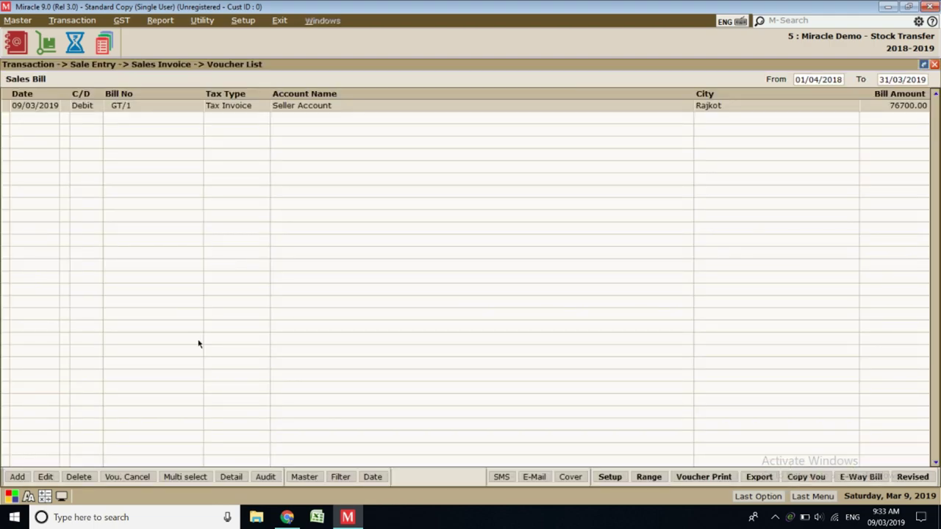
key("Escape")
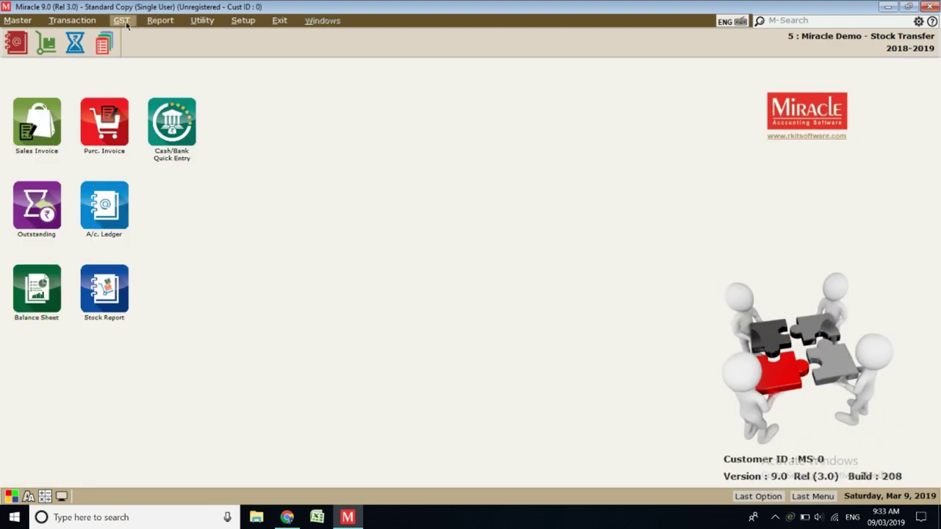
Open the Trading Account's closing stock statement and examine the Keyboard's locationwise stock
left_click(122, 21)
mouse_move(154, 22)
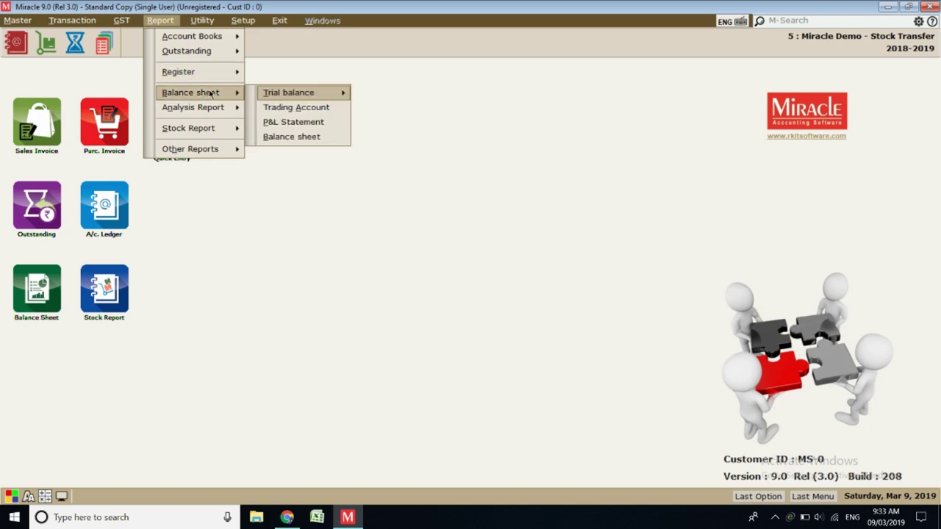
mouse_move(242, 93)
left_click(271, 103)
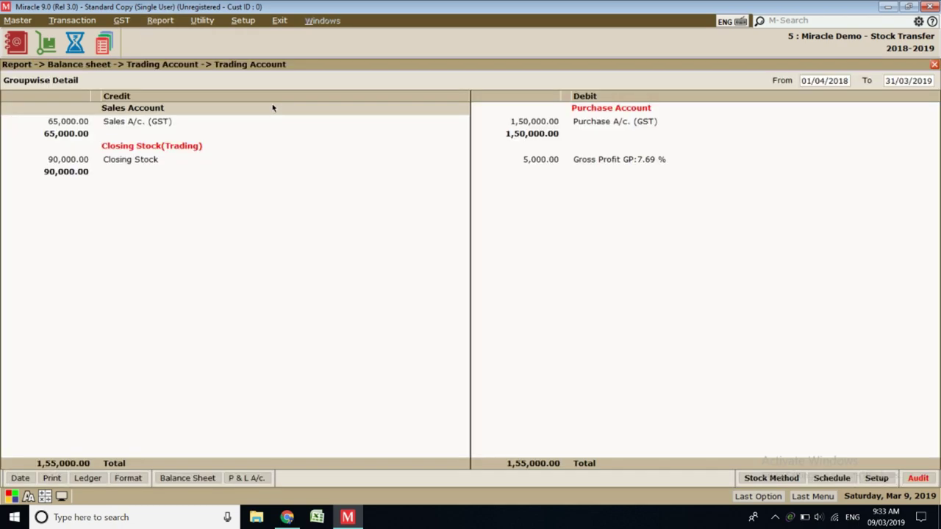
left_click(141, 162)
double_click(141, 161)
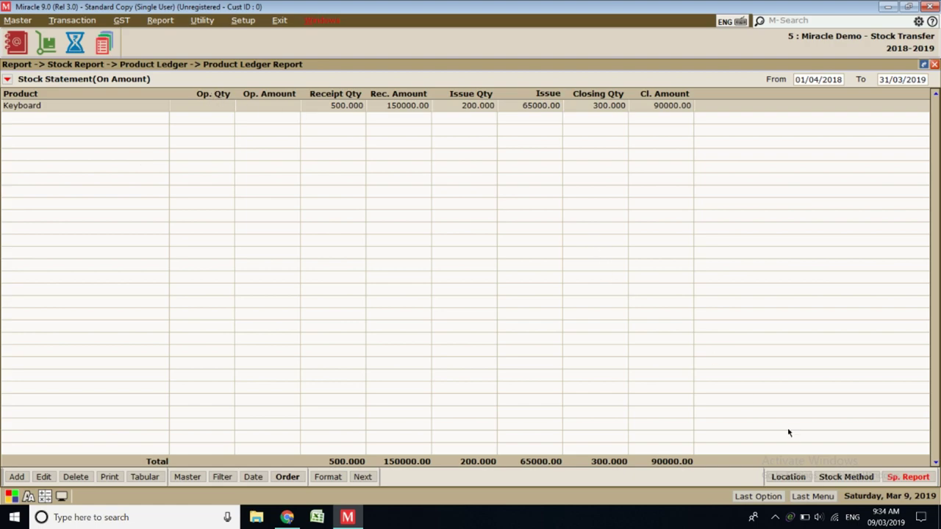
left_click(779, 477)
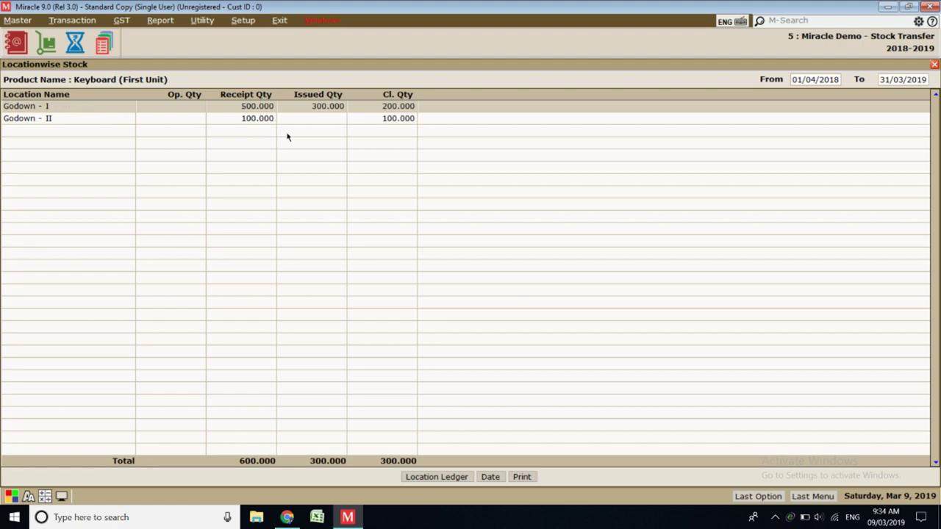
Review the purchase, sale and stock transfer entries in the Keyboard's Godown - I ledger, then close all reports
double_click(338, 109)
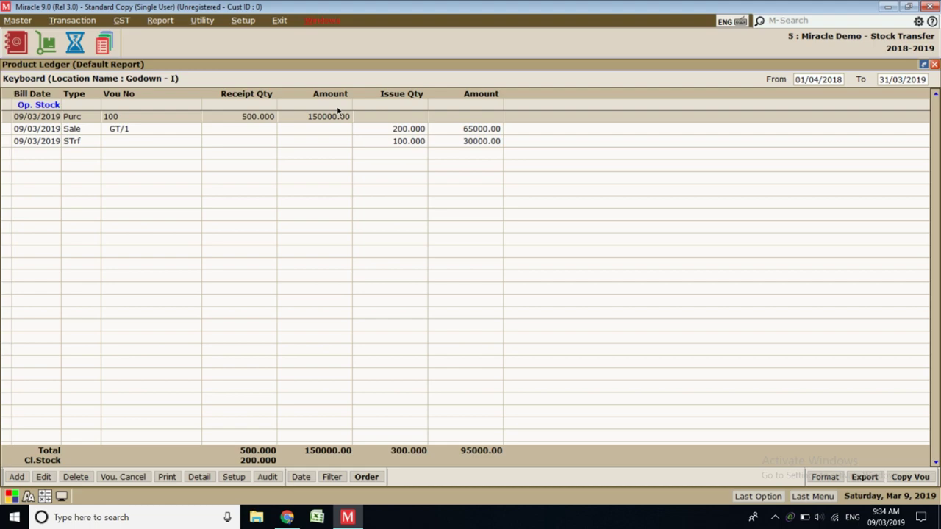
key("Down")
key("Down")
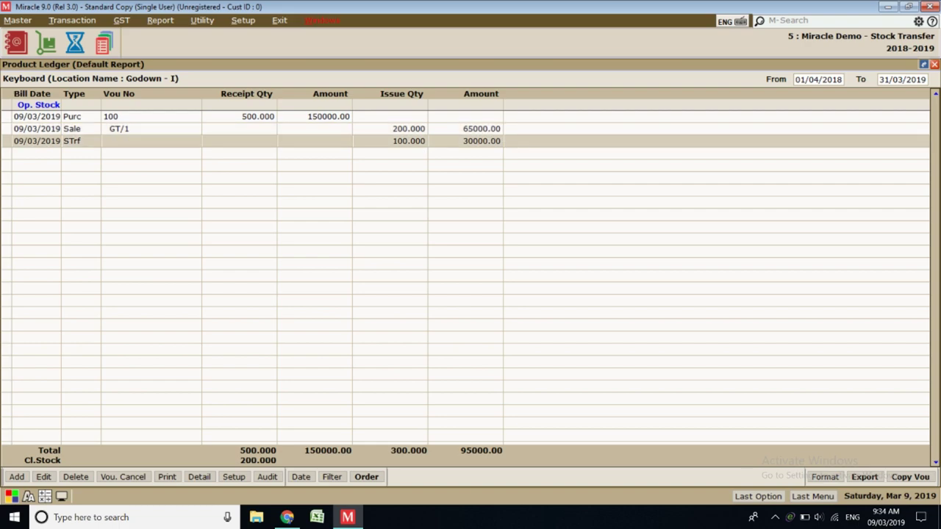
key("Up")
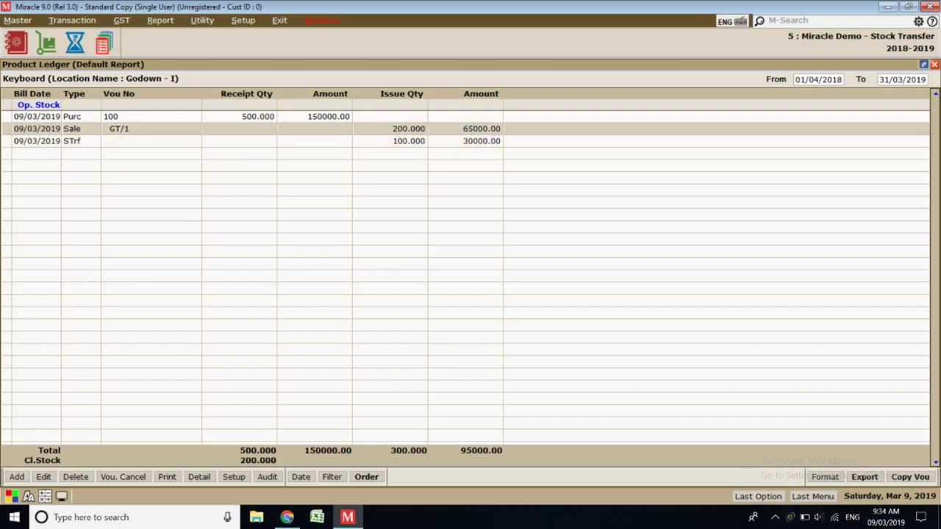
key("Down")
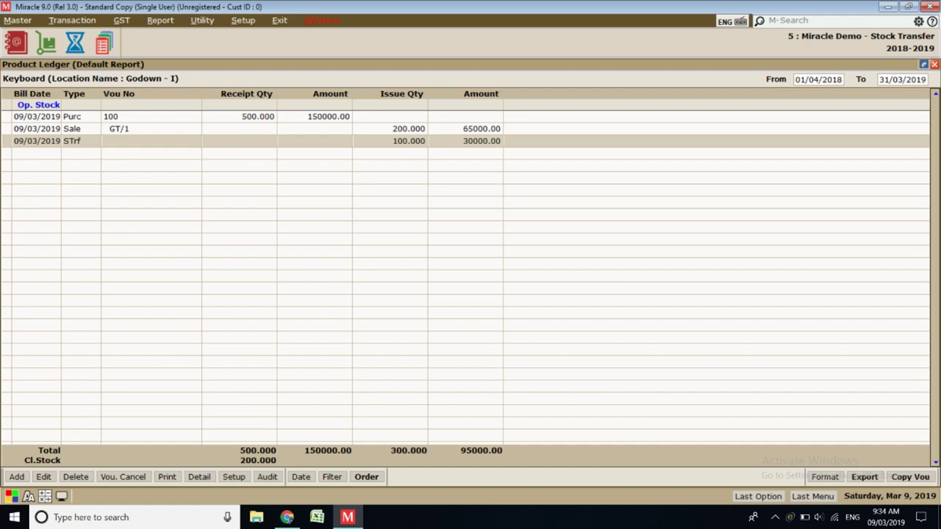
key("Escape")
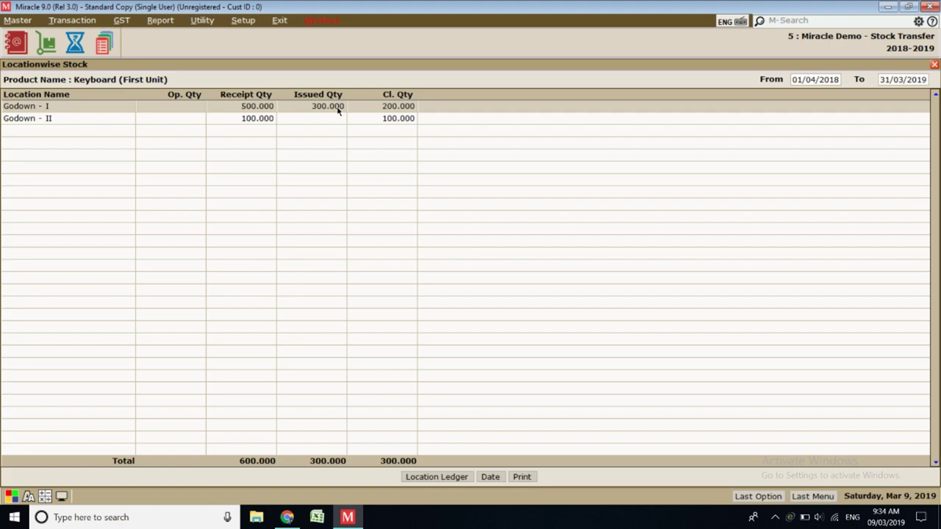
key("Escape")
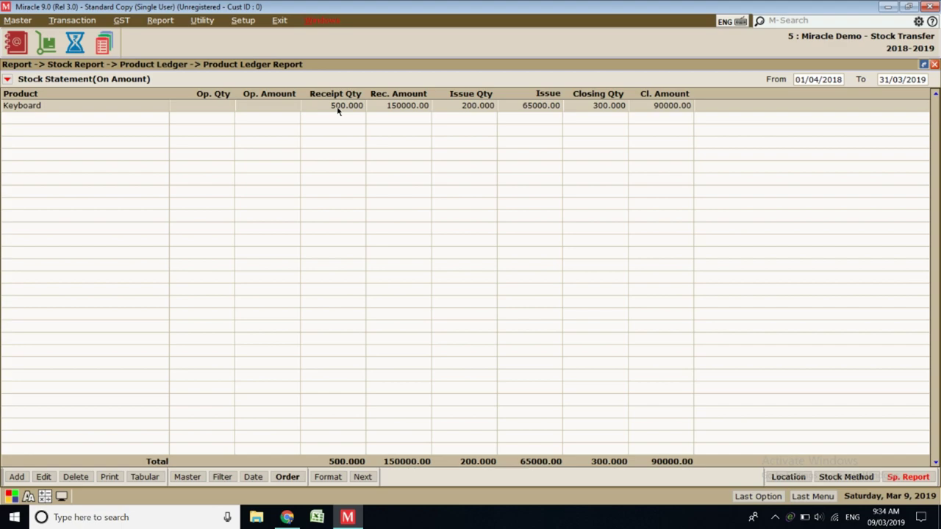
key("Escape")
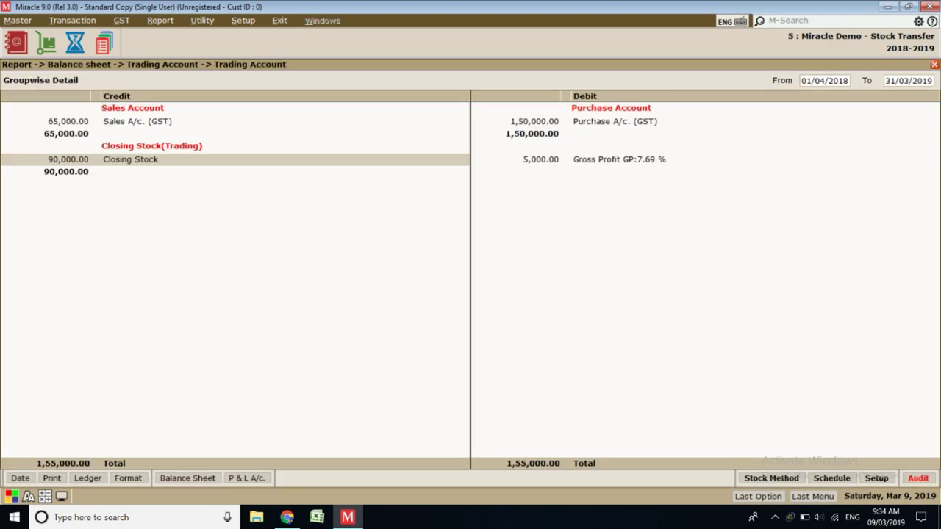
key("alt+p")
key("alt+b")
key("Escape")
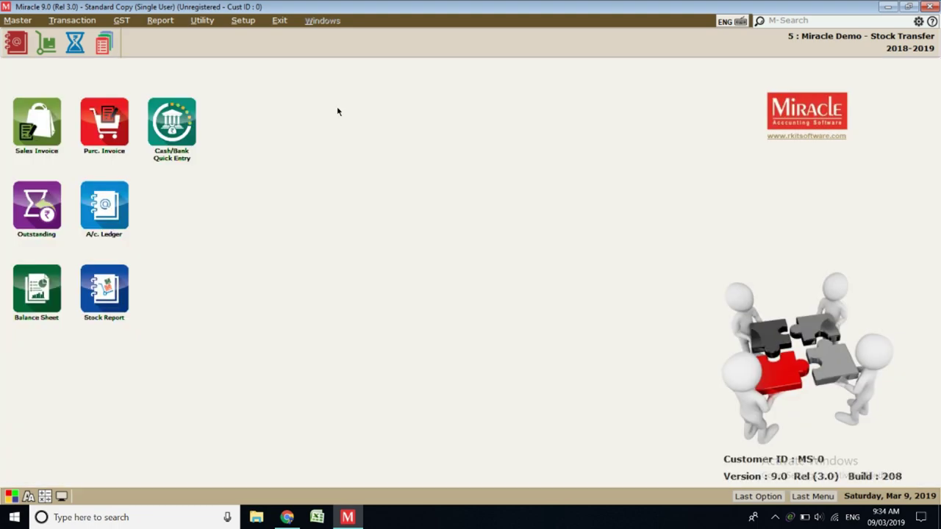